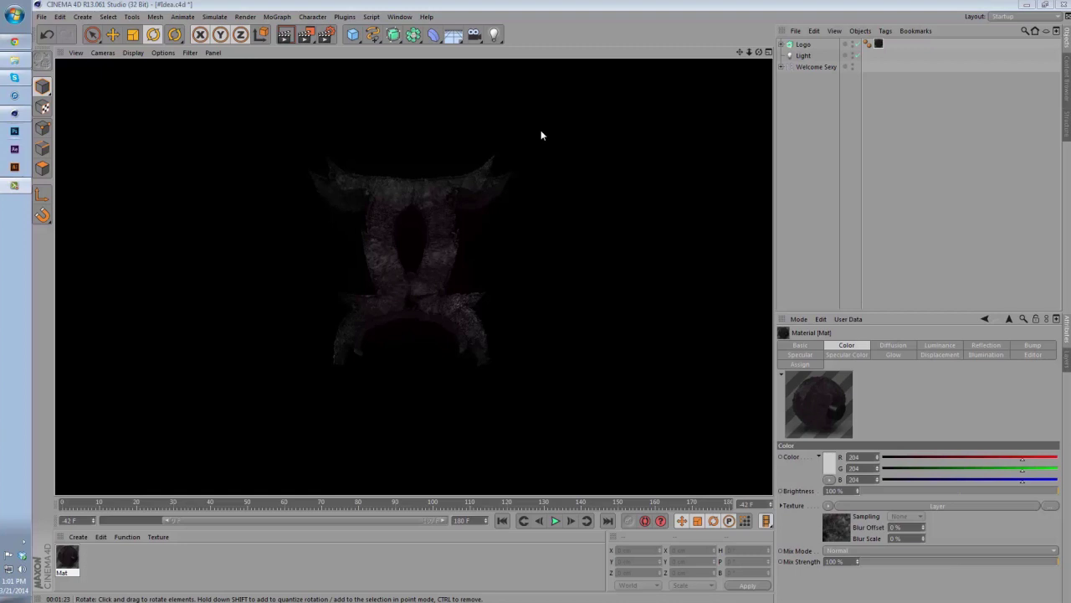
Step: Create Mat.1, open it in the Material Editor, and preview it on a non-sphere object shape
double_click(109, 576)
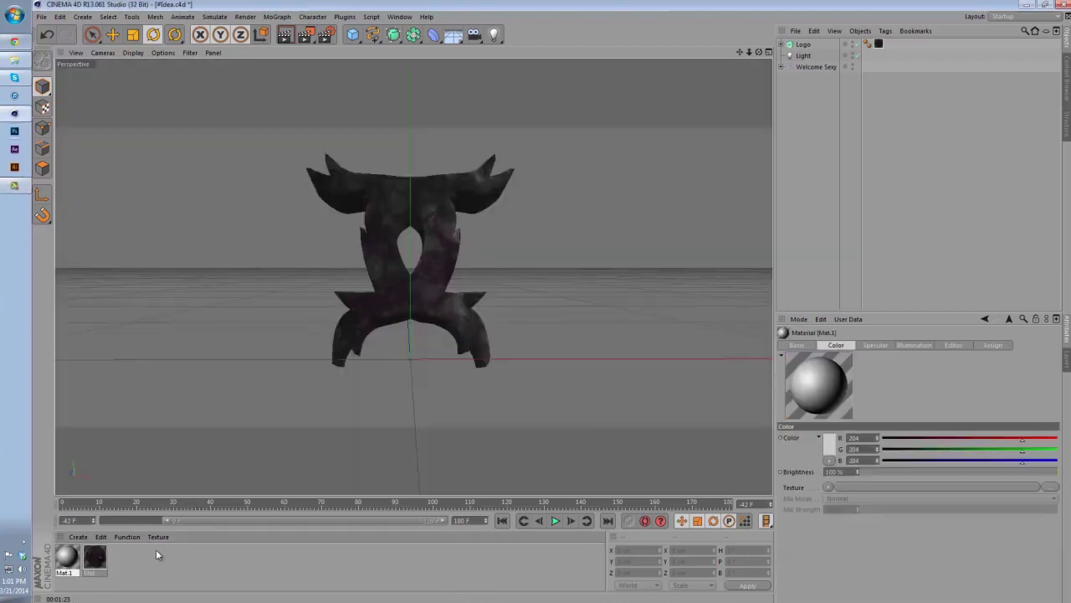
double_click(67, 557)
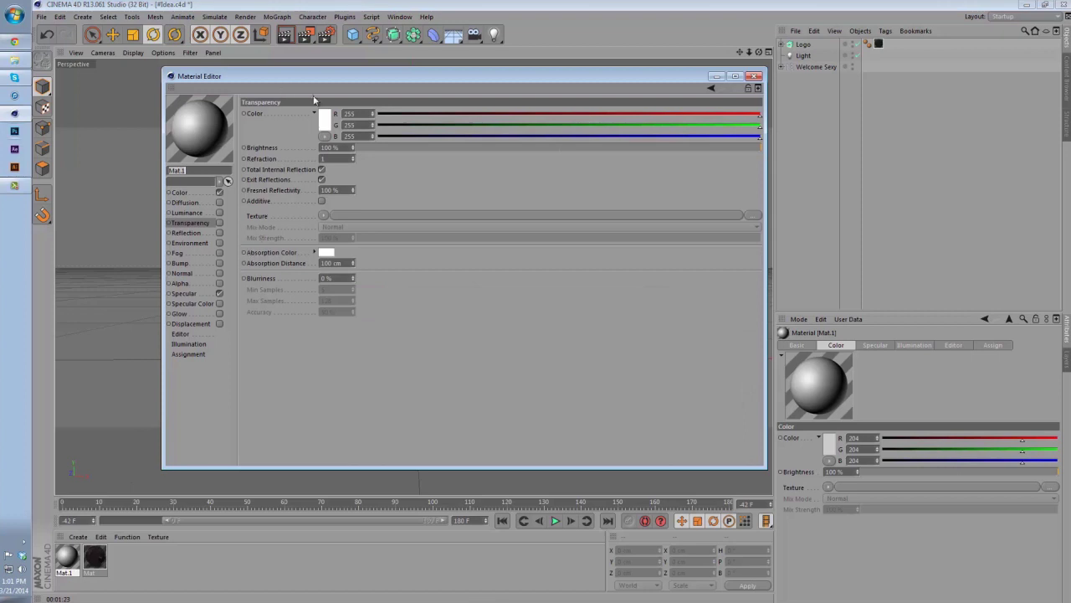
left_click(227, 183)
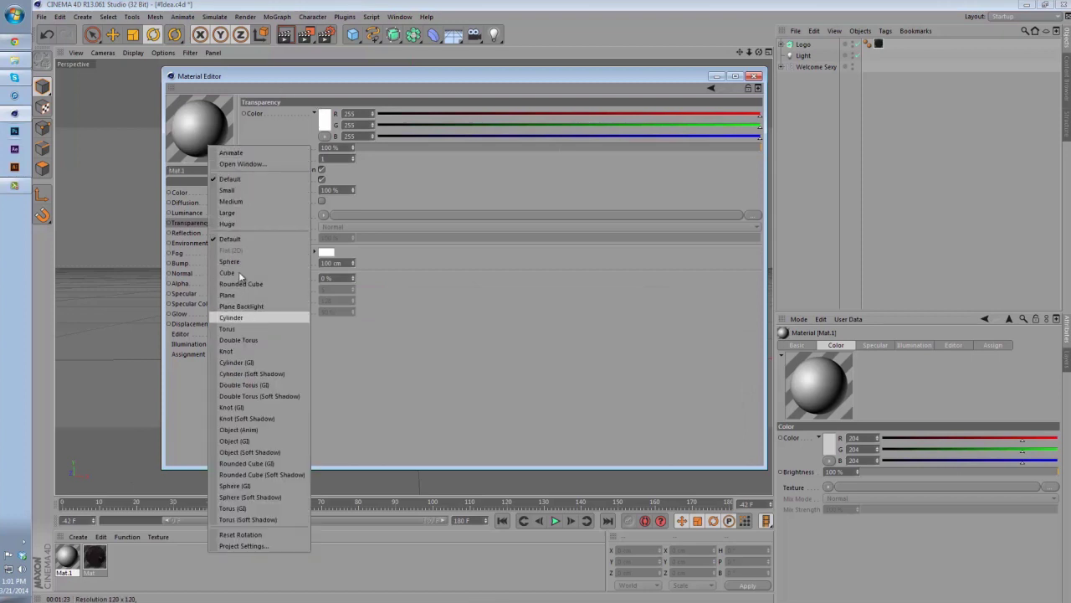
left_click(248, 439)
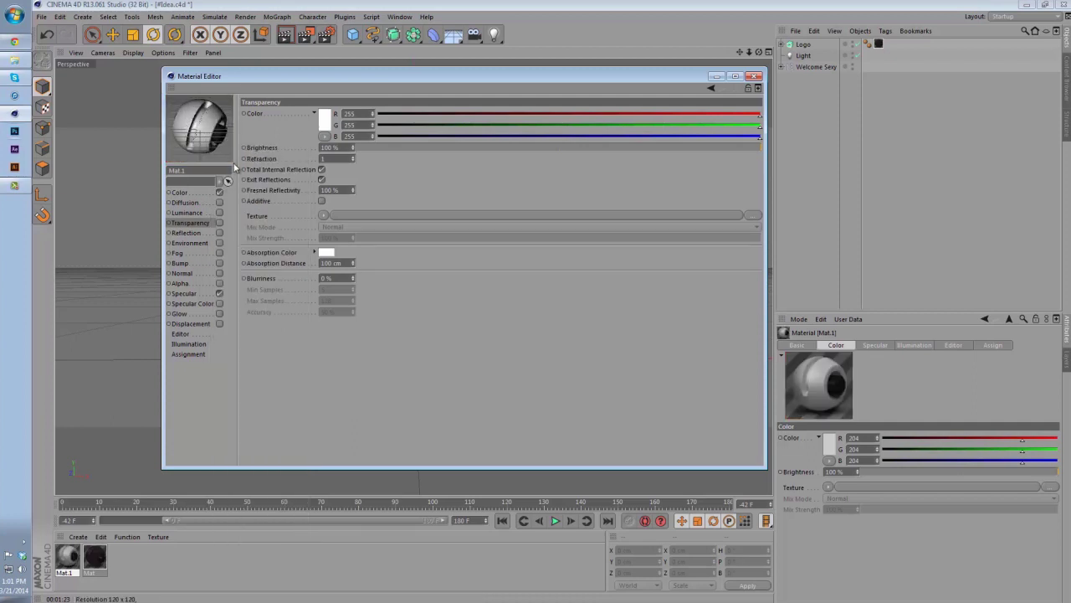
left_click(180, 193)
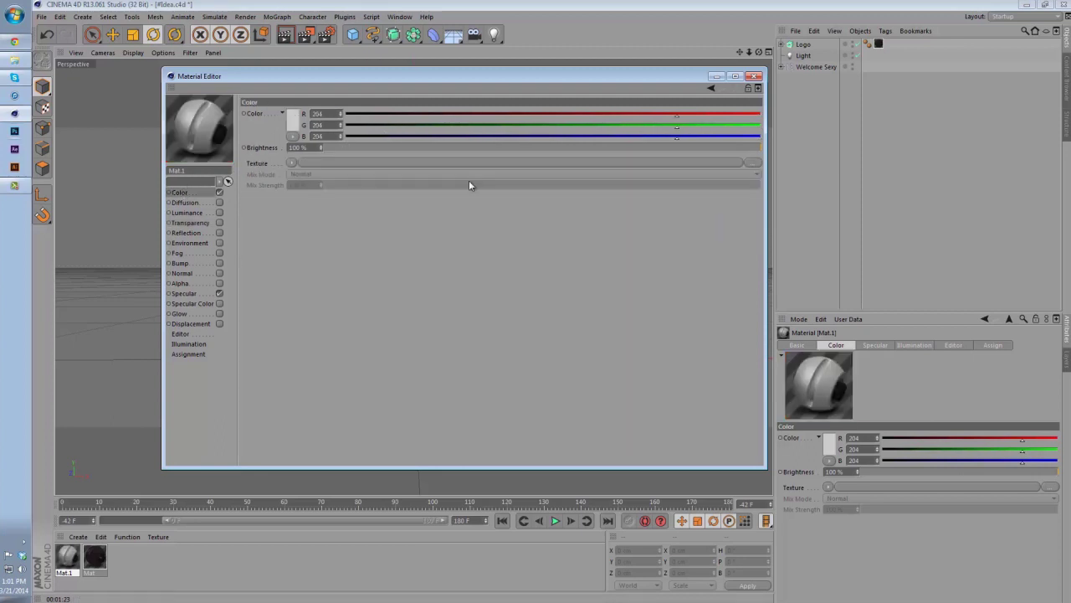
Step: Set the Color texture to a Layer shader holding the Grunge image, copied into the project
left_click(293, 163)
left_click(299, 358)
left_click(378, 159)
left_click(262, 202)
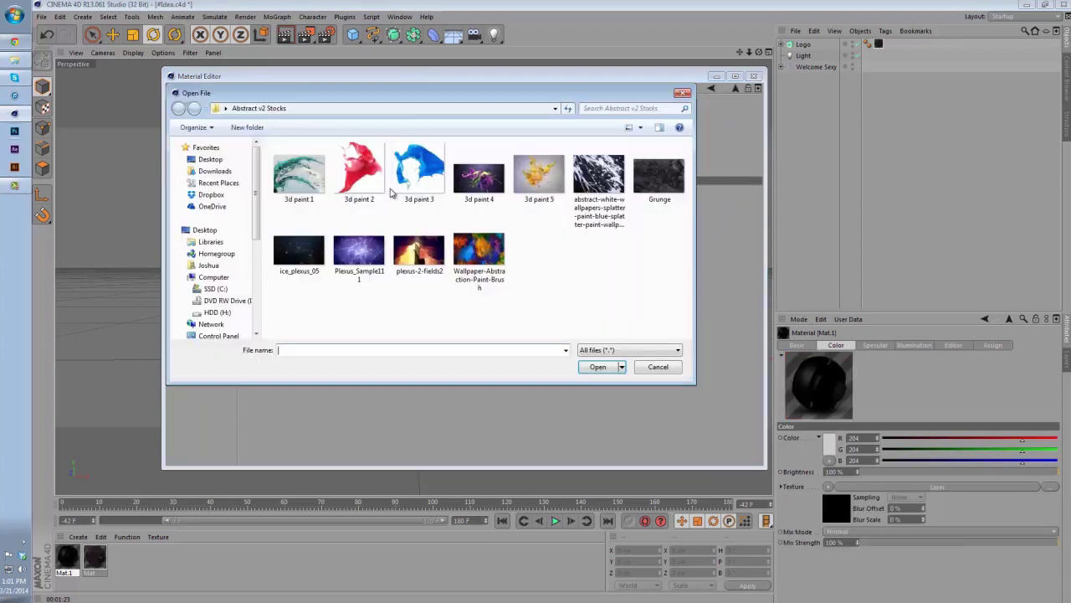
left_click(659, 175)
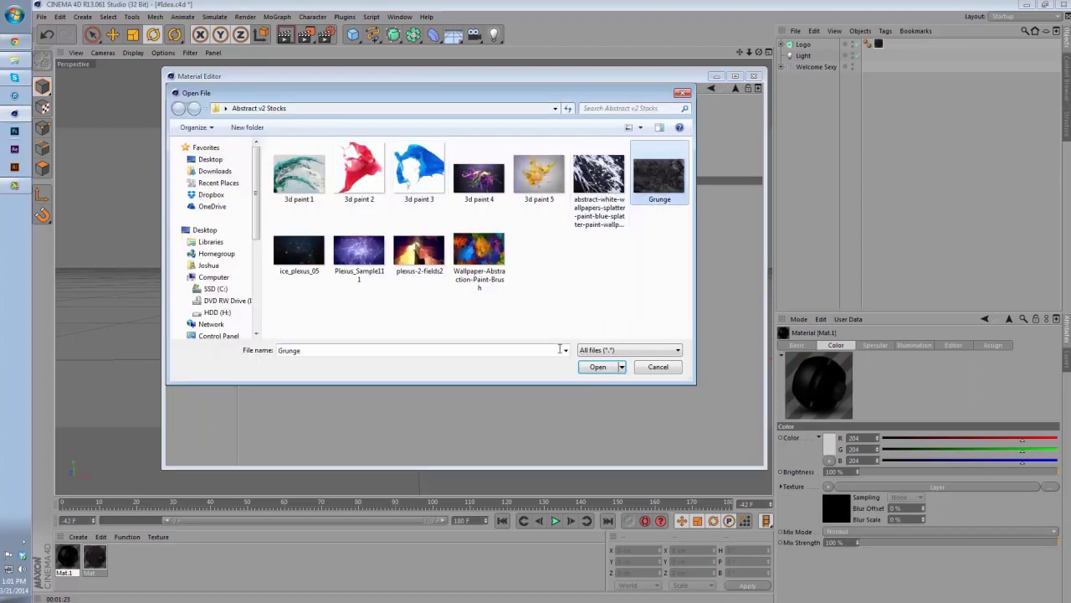
left_click(599, 366)
left_click(576, 350)
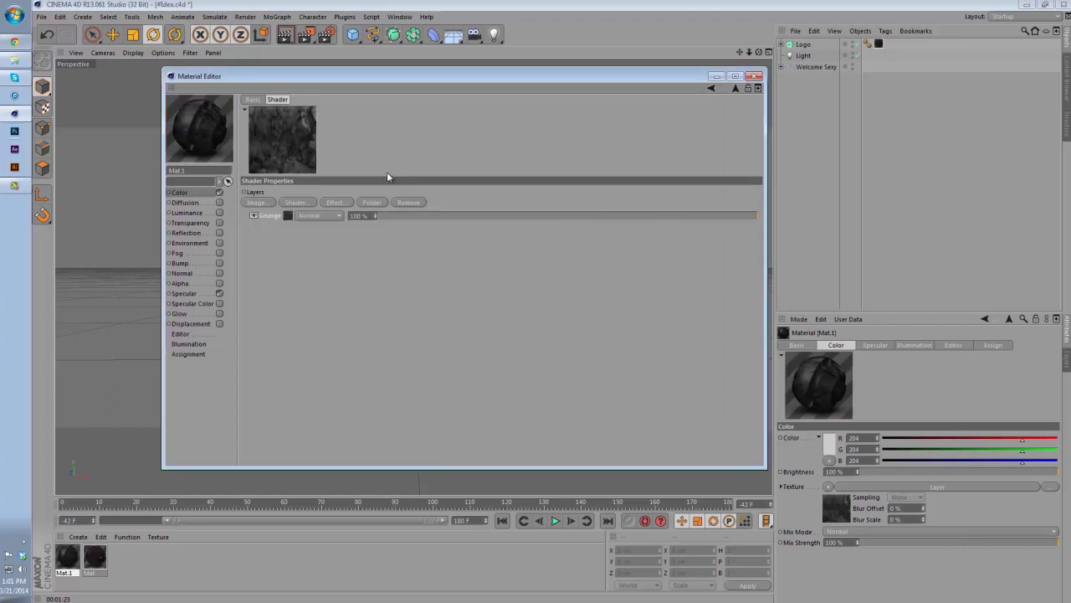
left_click(257, 203)
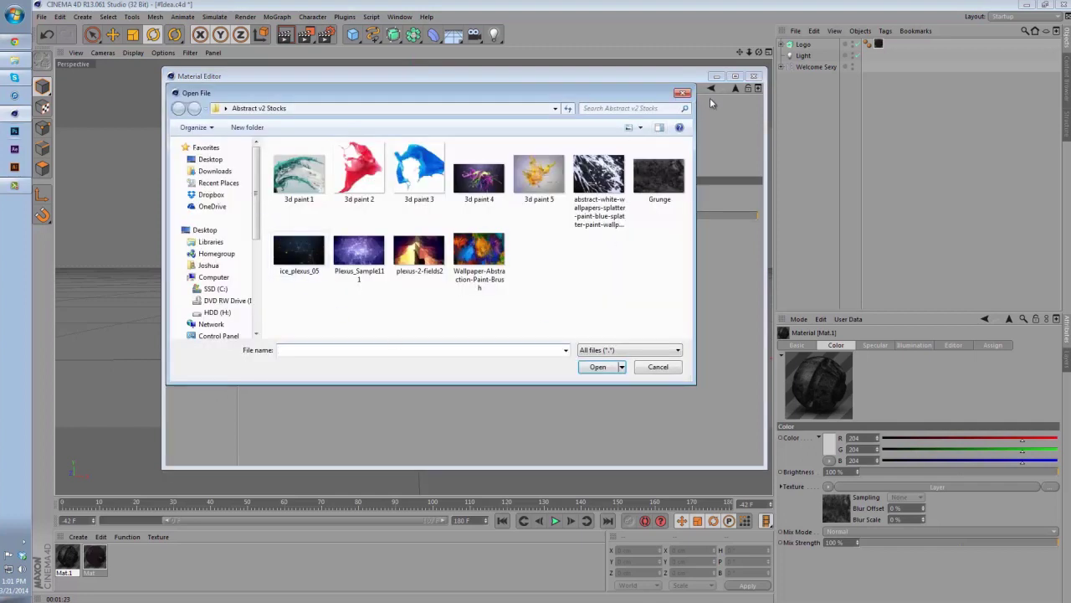
left_click(682, 93)
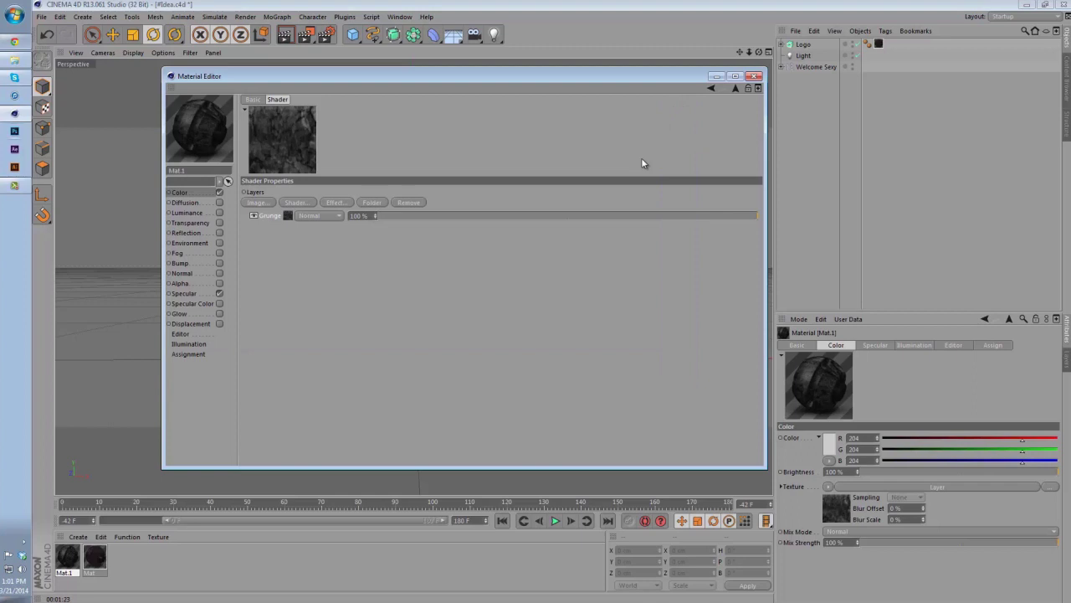
Step: Add an Electric-type Noise layer above Grunge with Soft Light blending
left_click(295, 203)
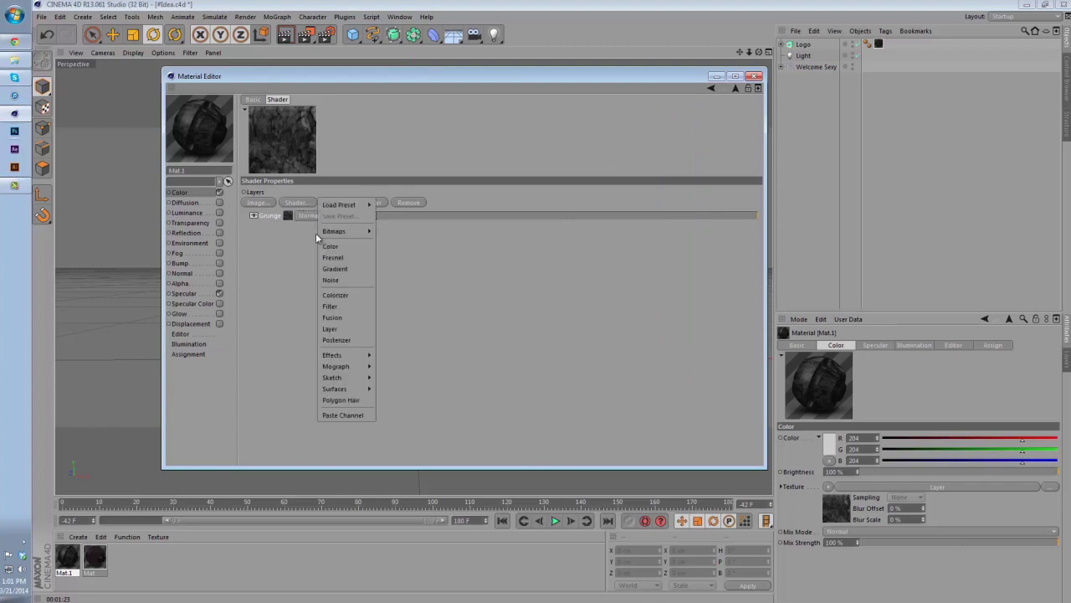
left_click(341, 279)
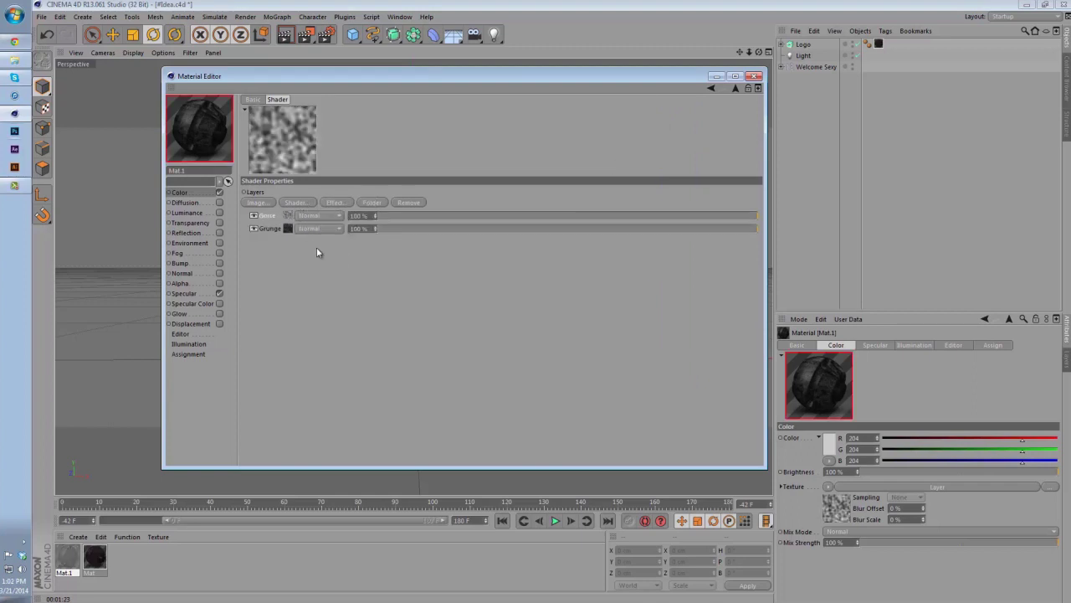
left_click(289, 215)
left_click(356, 223)
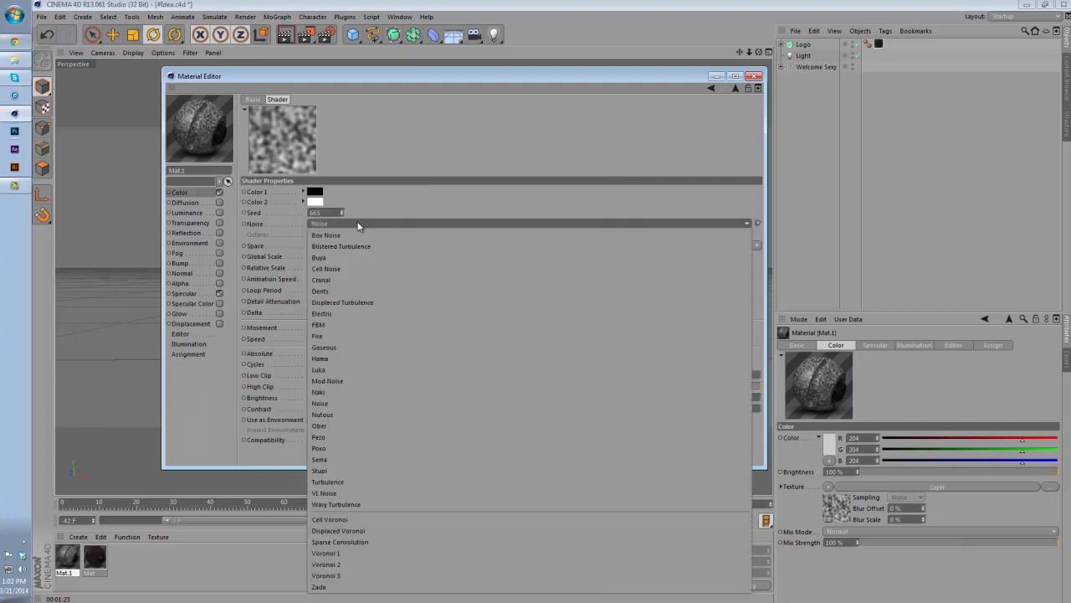
left_click(361, 313)
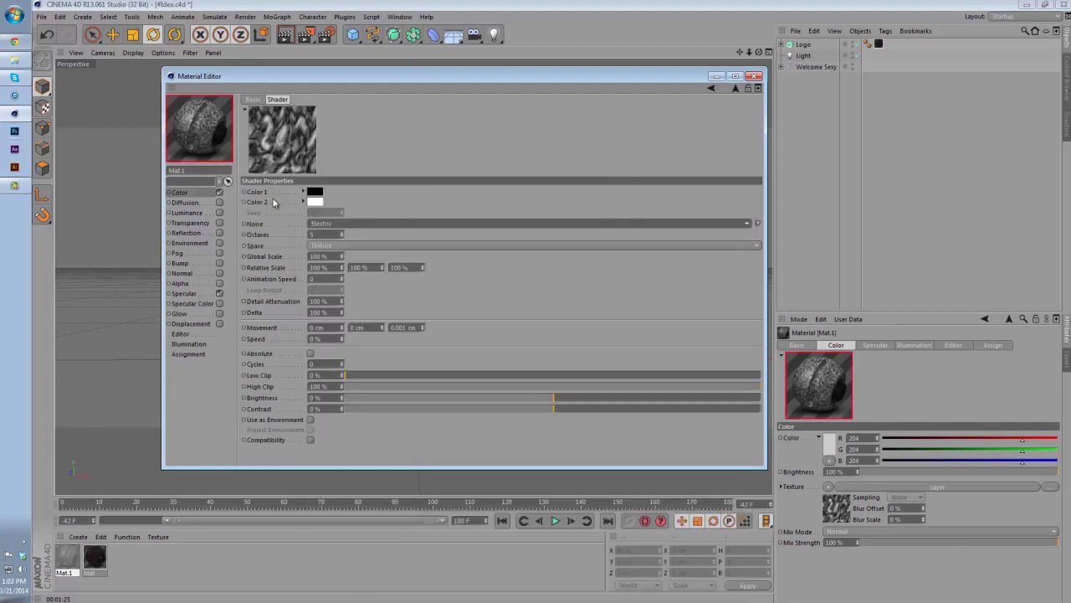
left_click(711, 88)
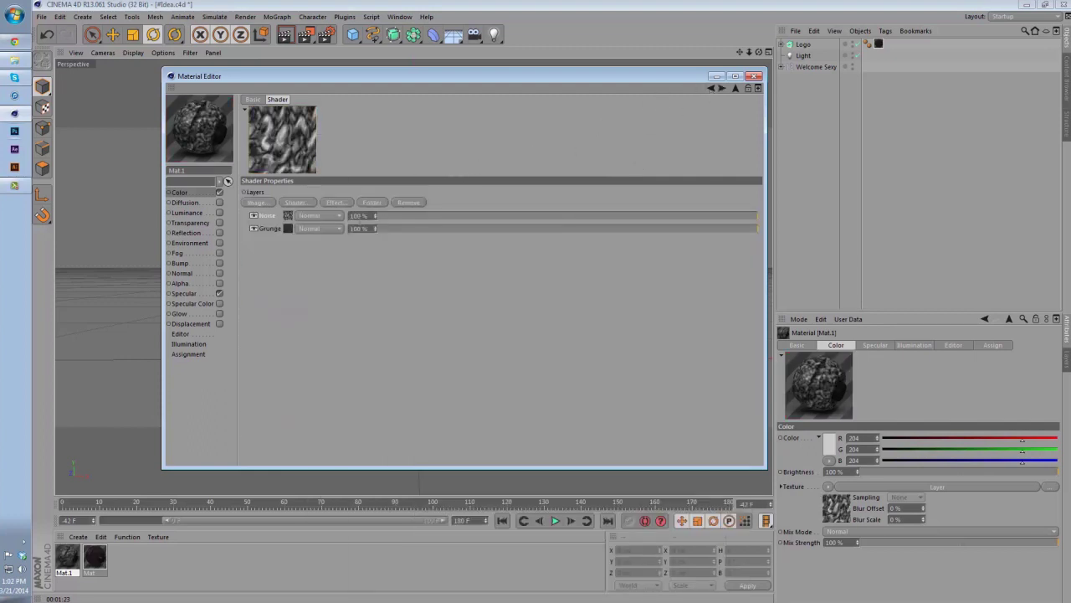
left_click(326, 216)
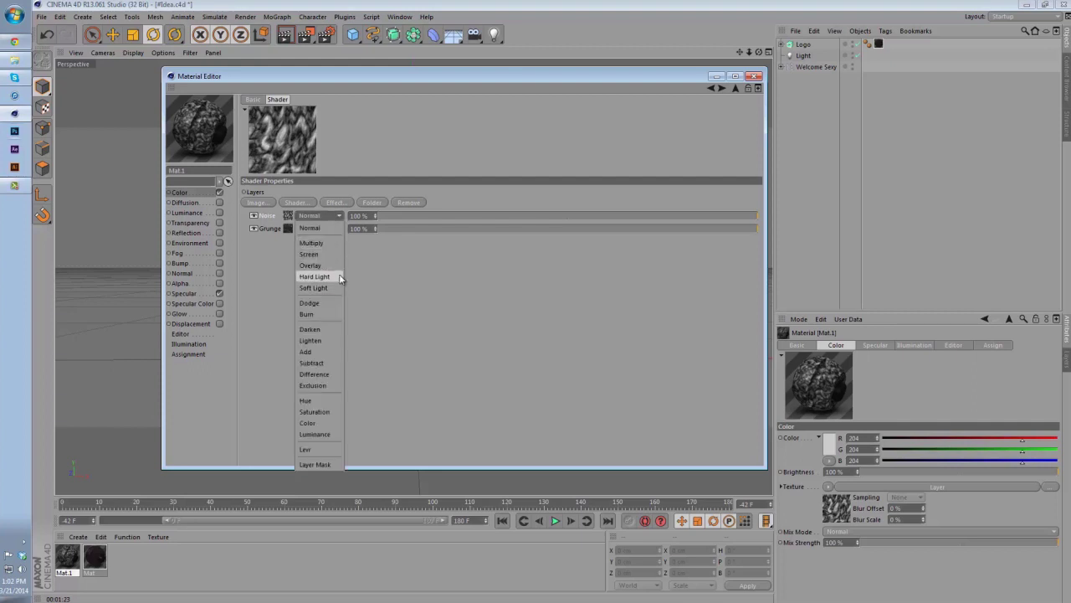
left_click(334, 288)
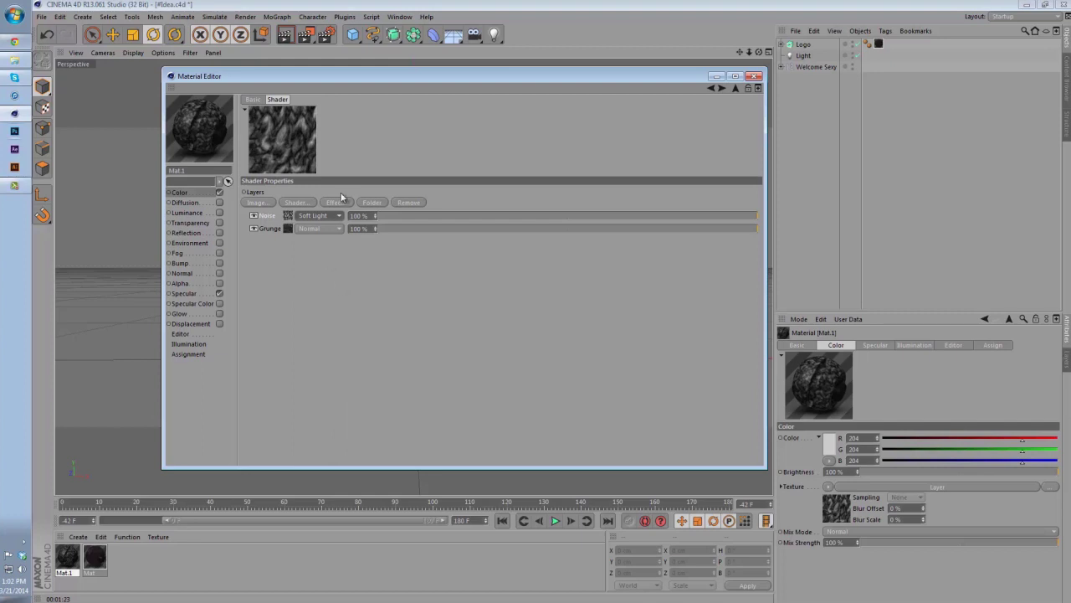
Step: Add the '3d paint 1' image as the top layer, copied into the project and blended with Multiply
left_click(258, 202)
left_click(317, 189)
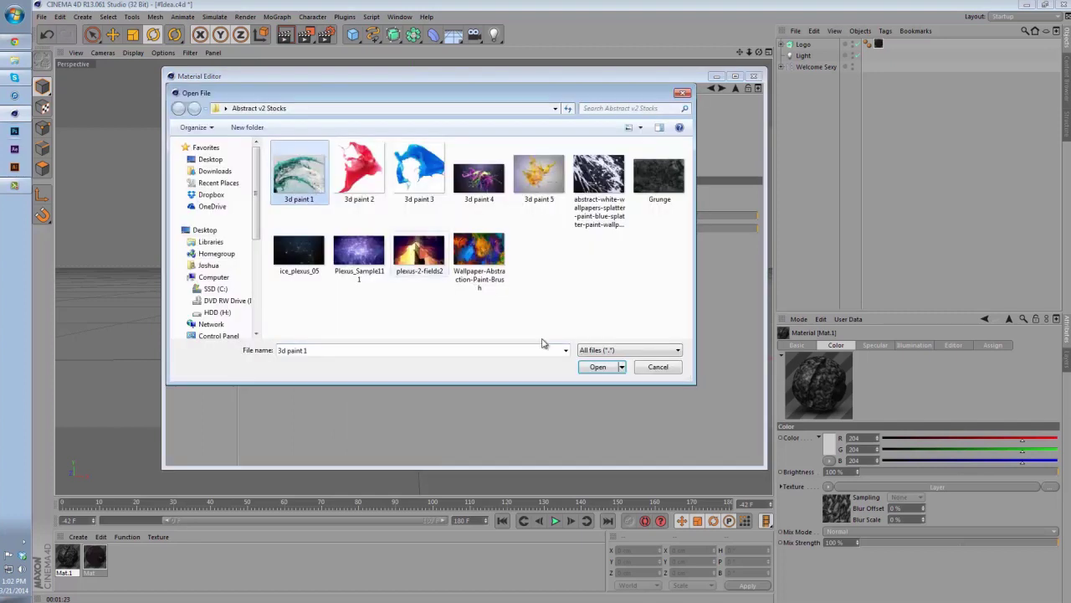
left_click(596, 368)
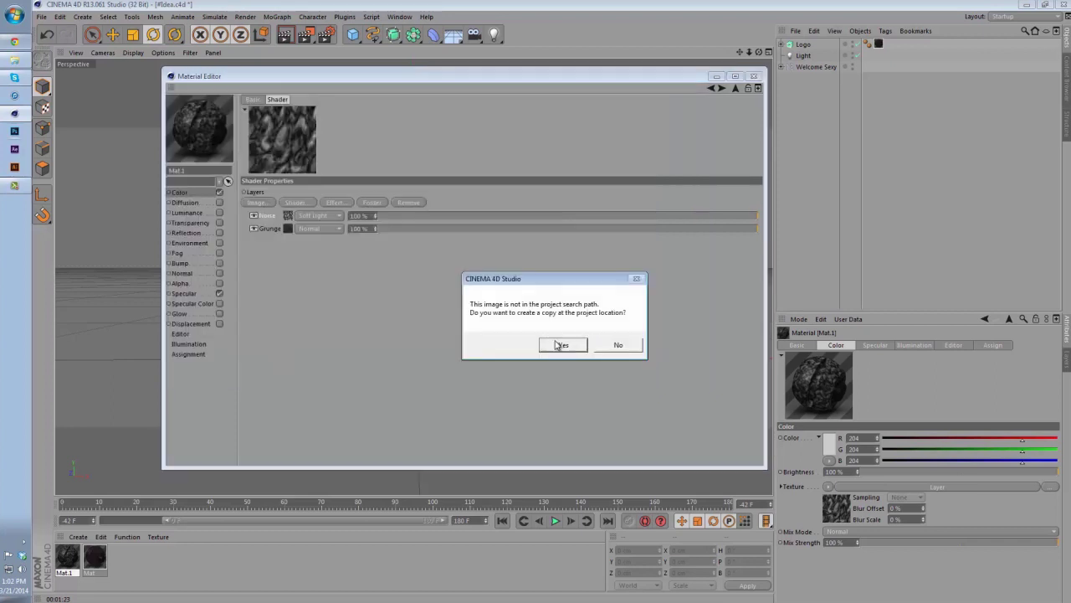
left_click(560, 345)
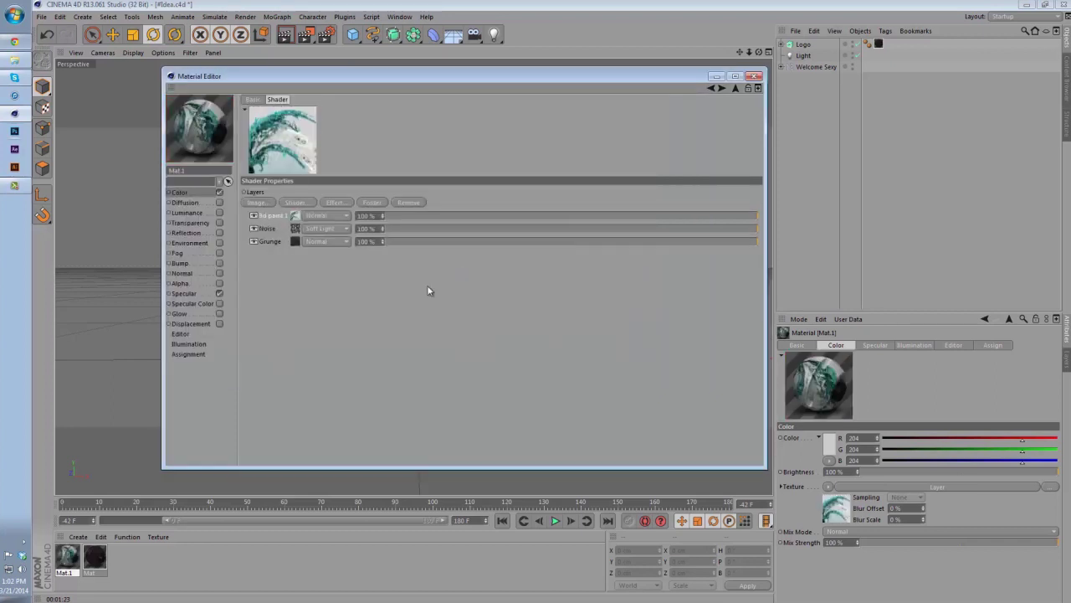
left_click(332, 215)
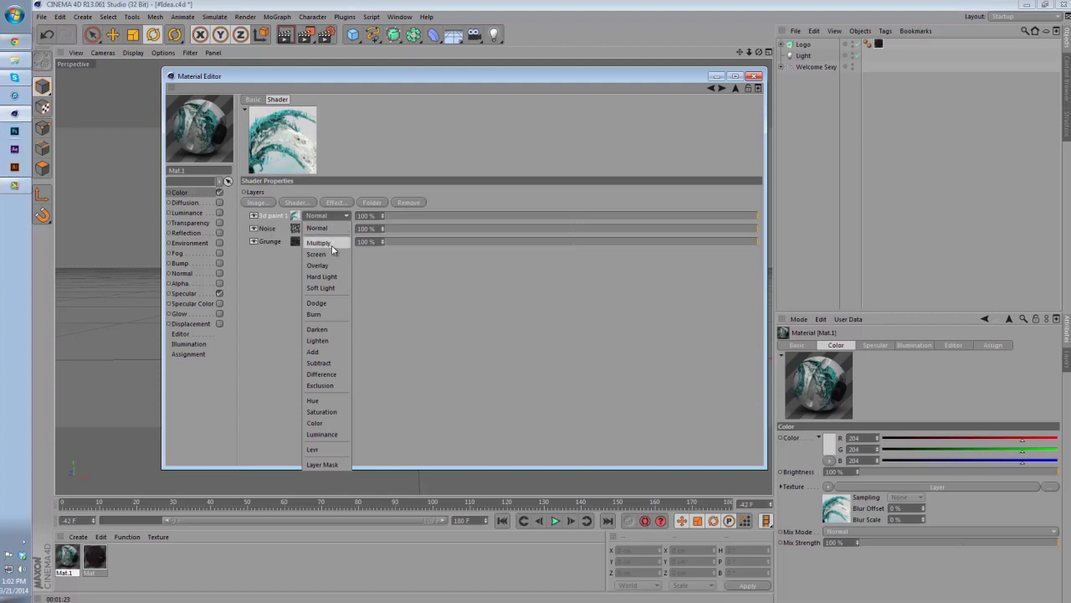
left_click(332, 243)
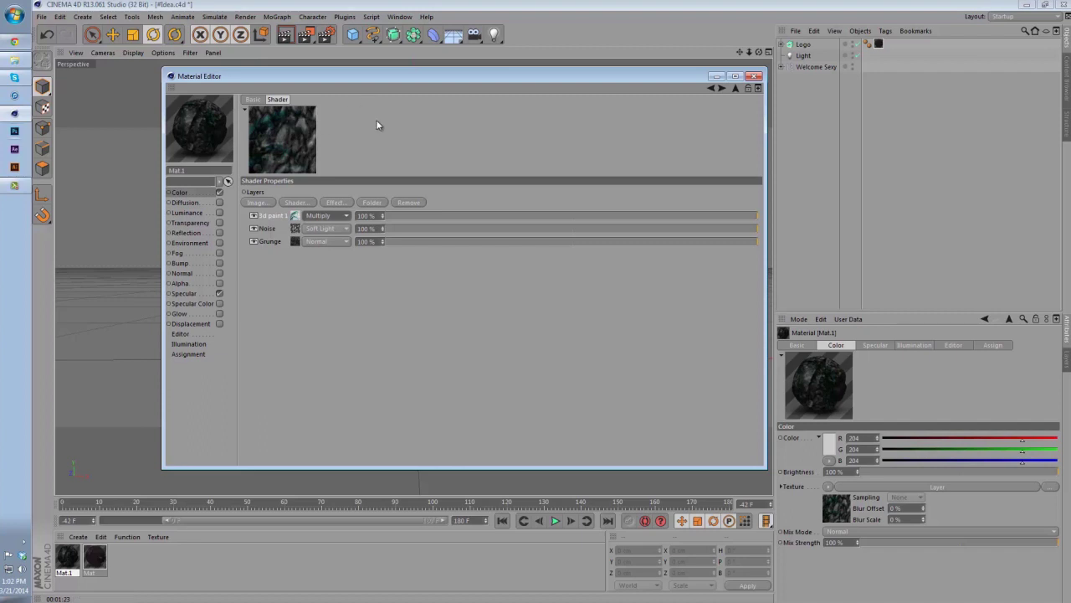
left_click(339, 203)
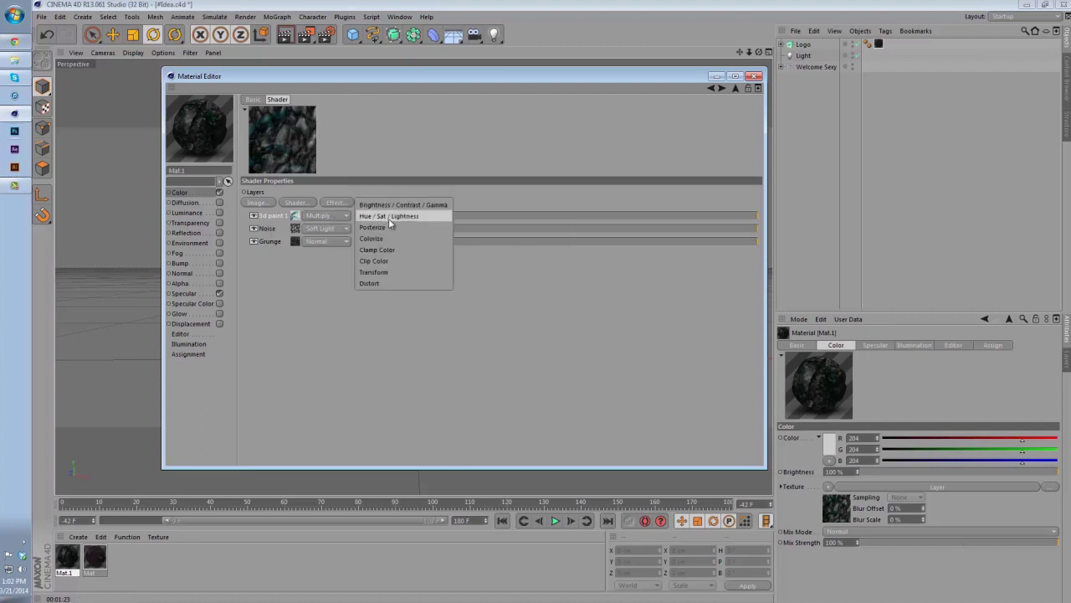
Step: Add an HSL adjustment layer with hue -180° and saturation -30%
left_click(390, 218)
left_click_drag(469, 215, 365, 216)
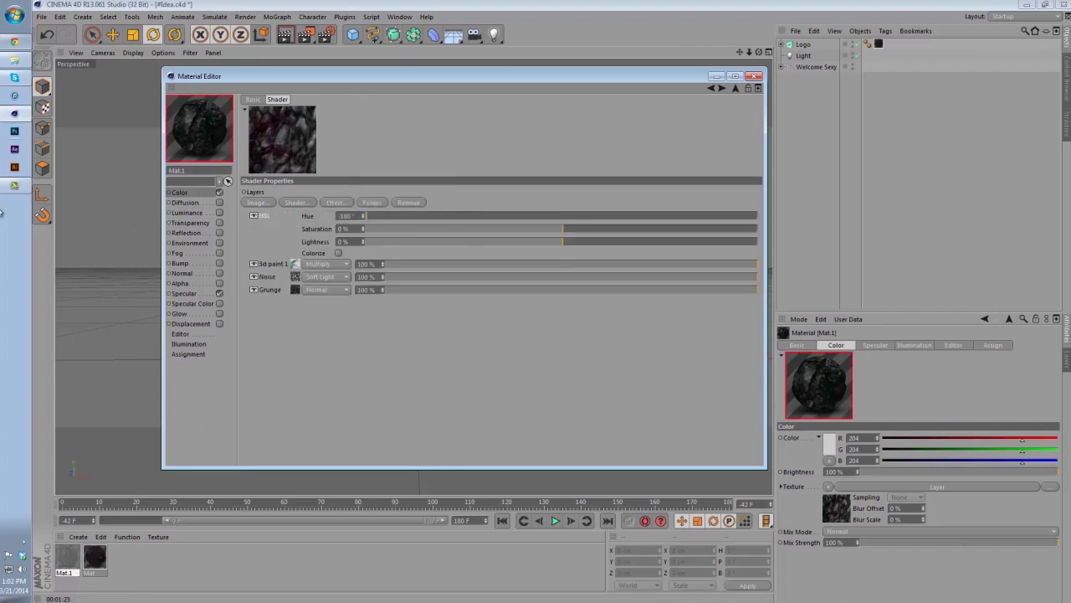
left_click(346, 229)
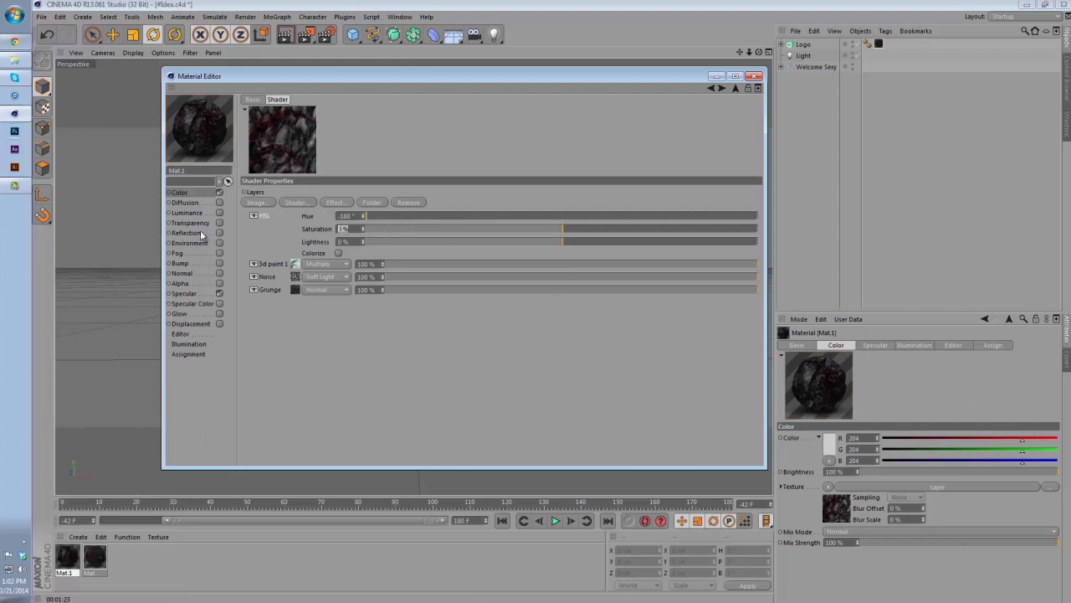
type("-30")
key("Return")
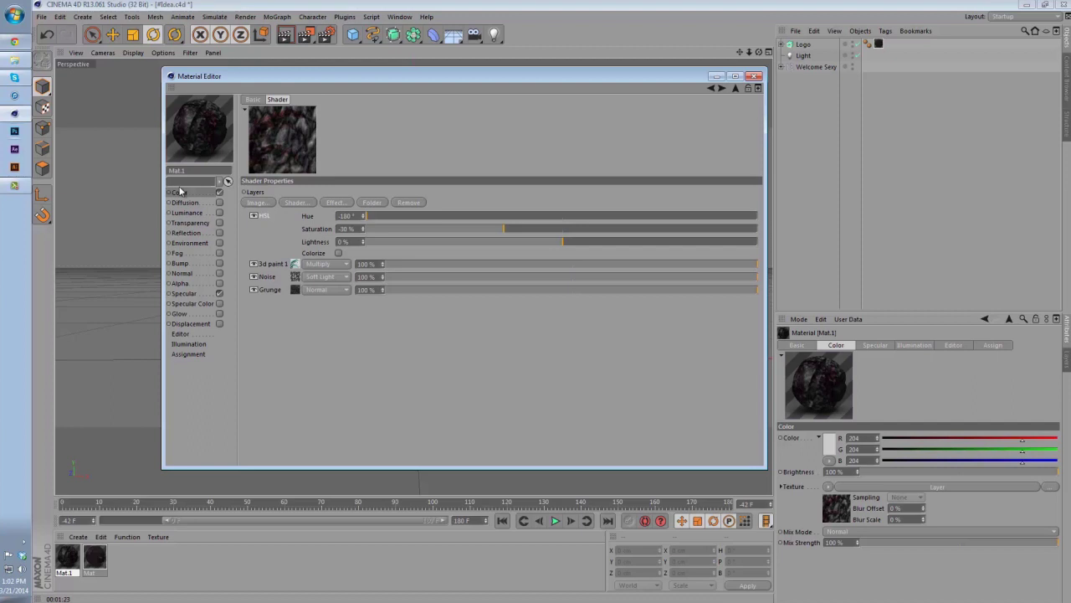
Step: Add a Distort effect layer above the HSL adjustment
left_click(339, 203)
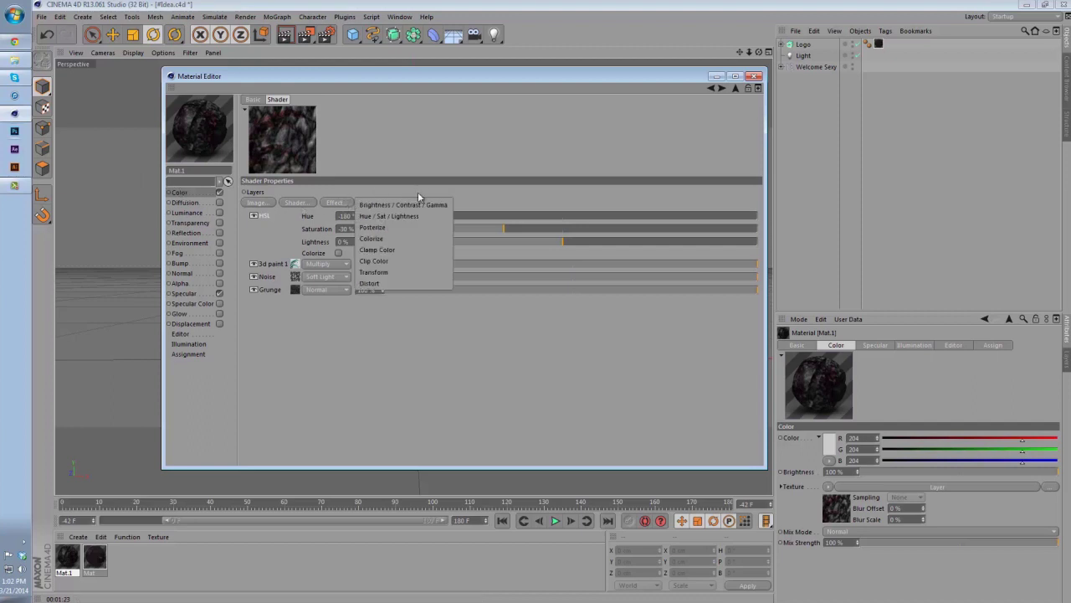
left_click(373, 283)
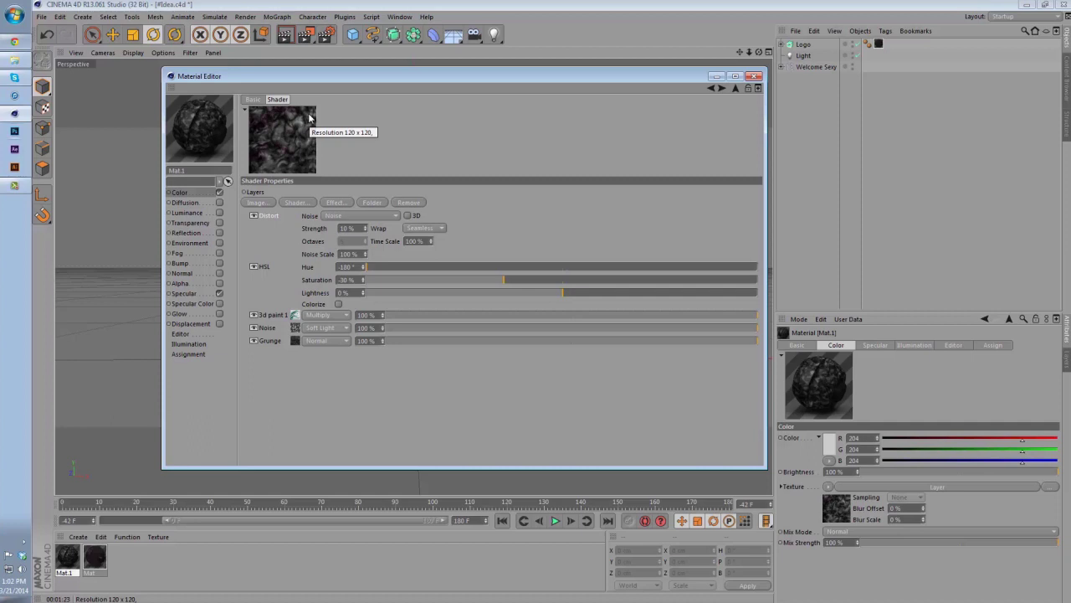
left_click(257, 203)
Step: Load the white splatter-paint wallpaper as the top layer, blended with Dodge at 10% opacity
left_click(598, 178)
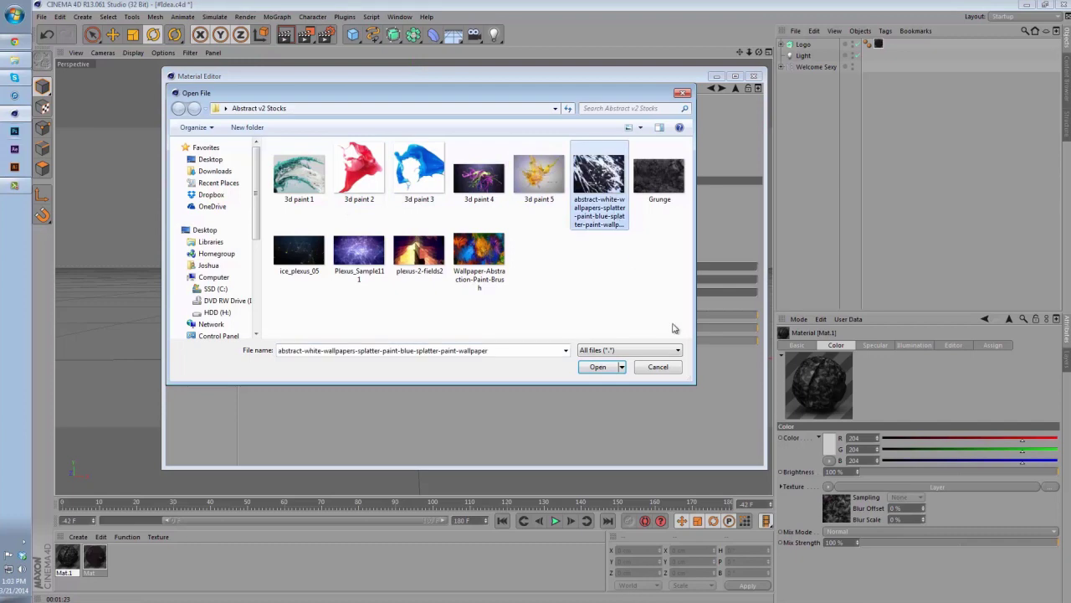
left_click(611, 369)
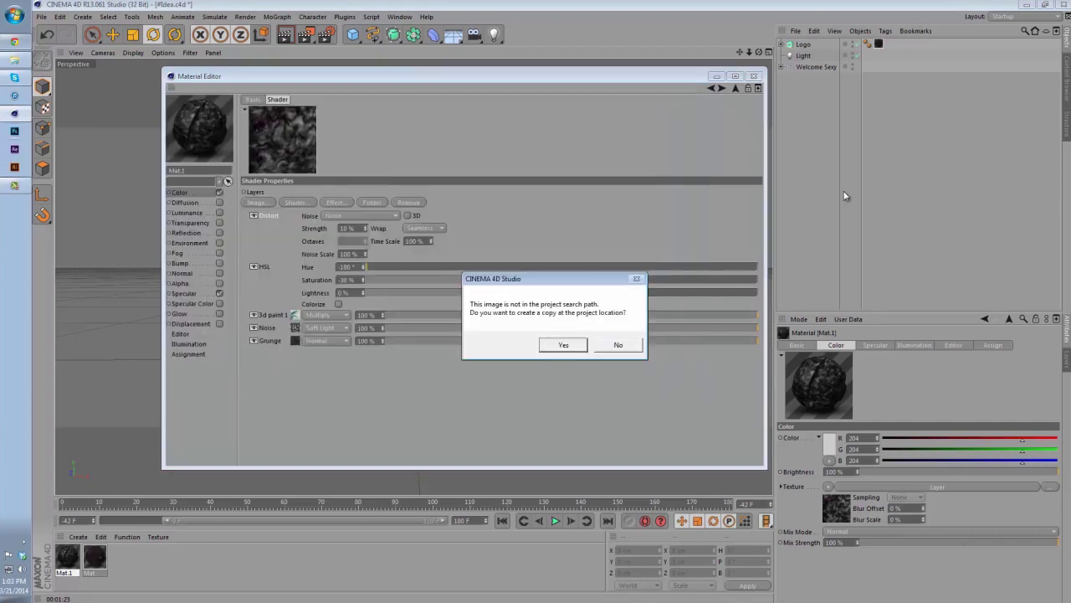
left_click(565, 345)
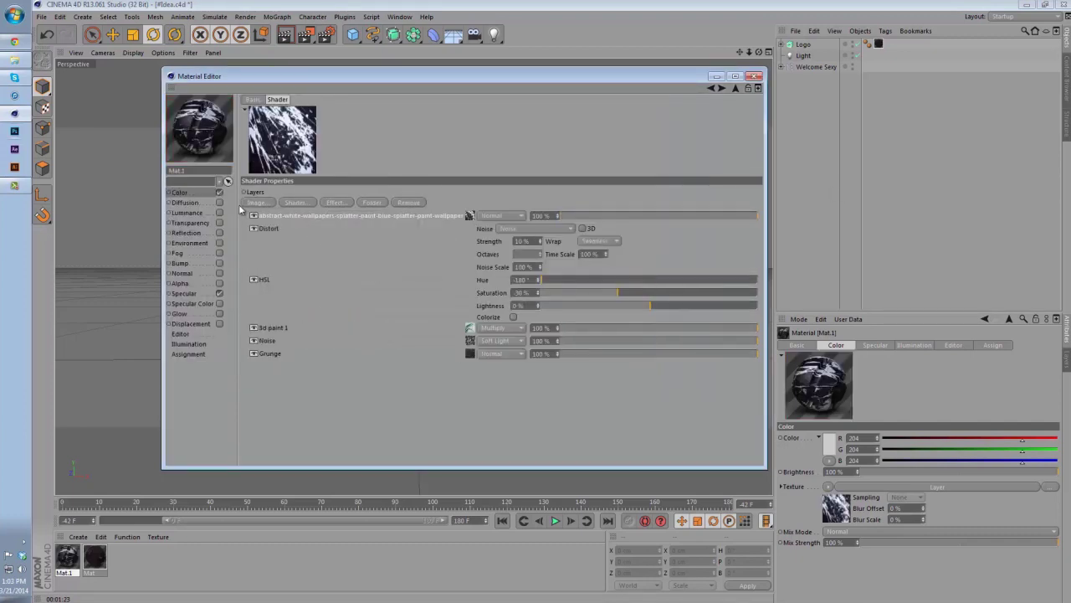
left_click(512, 217)
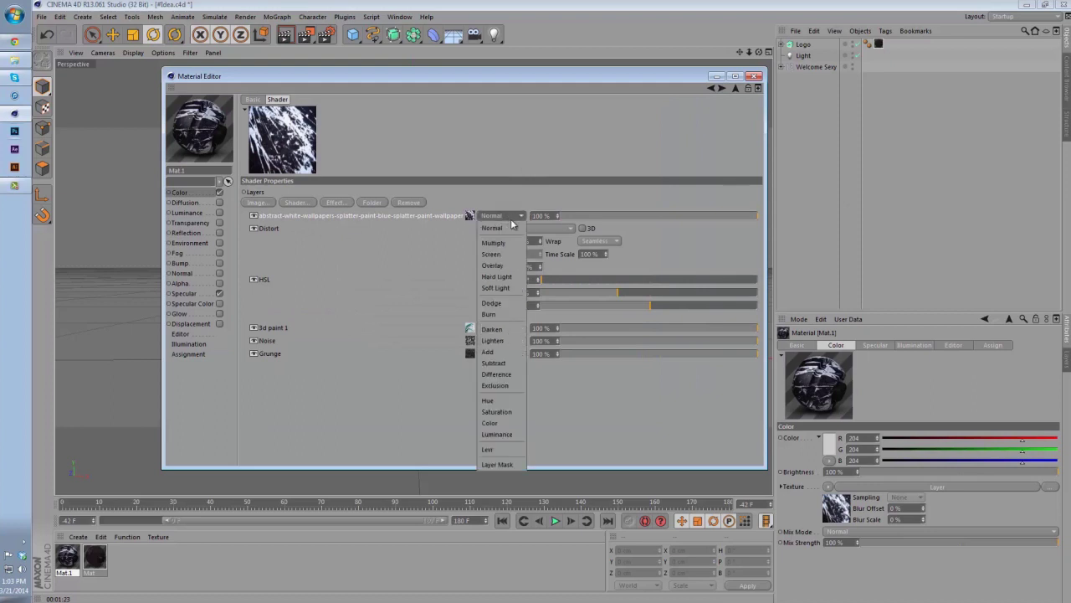
left_click(499, 315)
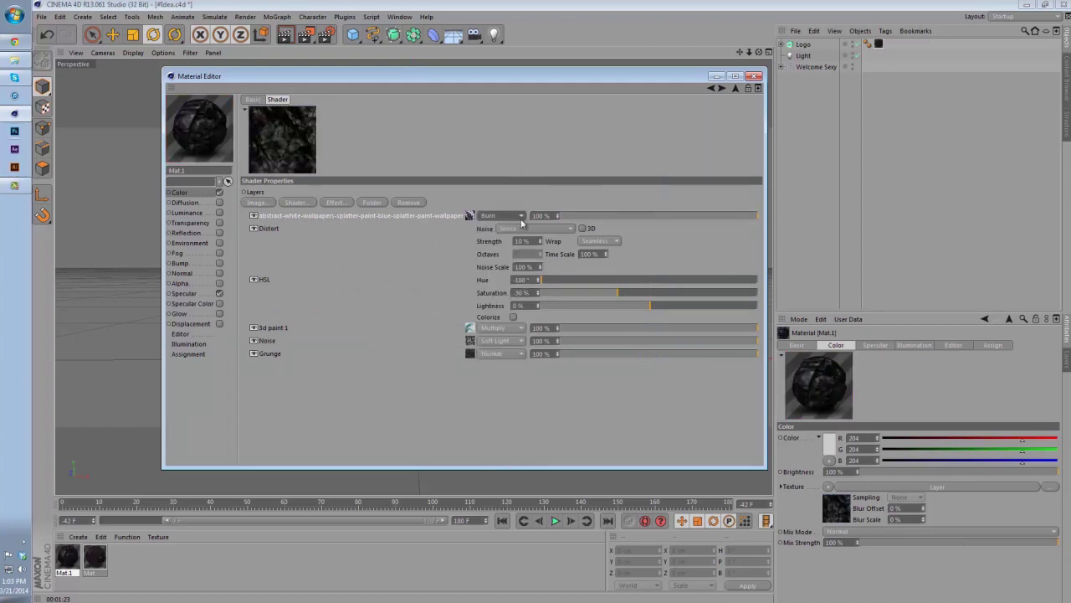
left_click(502, 216)
left_click(501, 313)
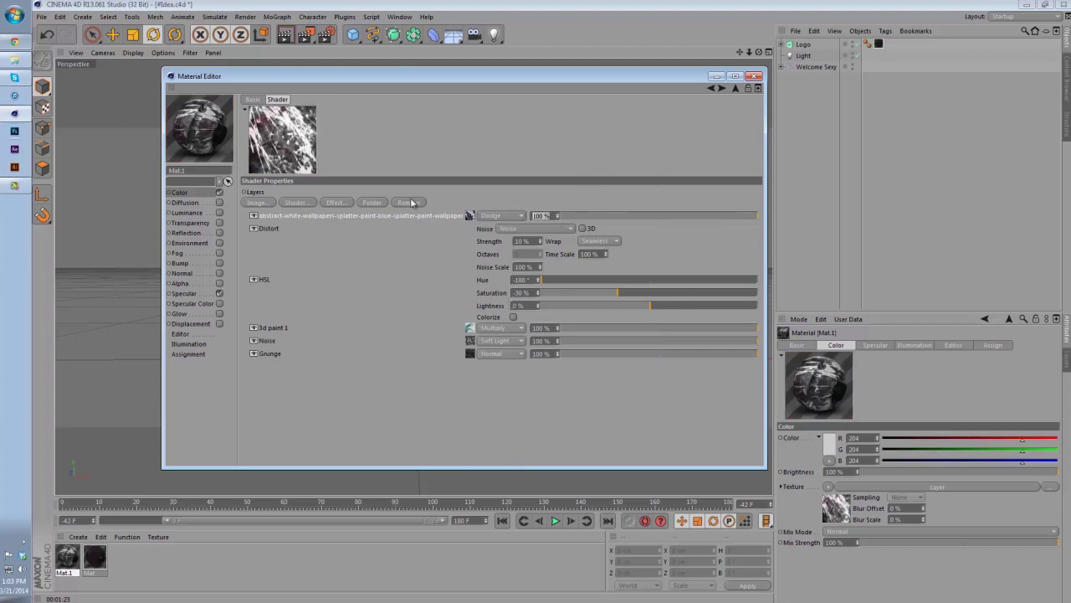
type("10")
key("Return")
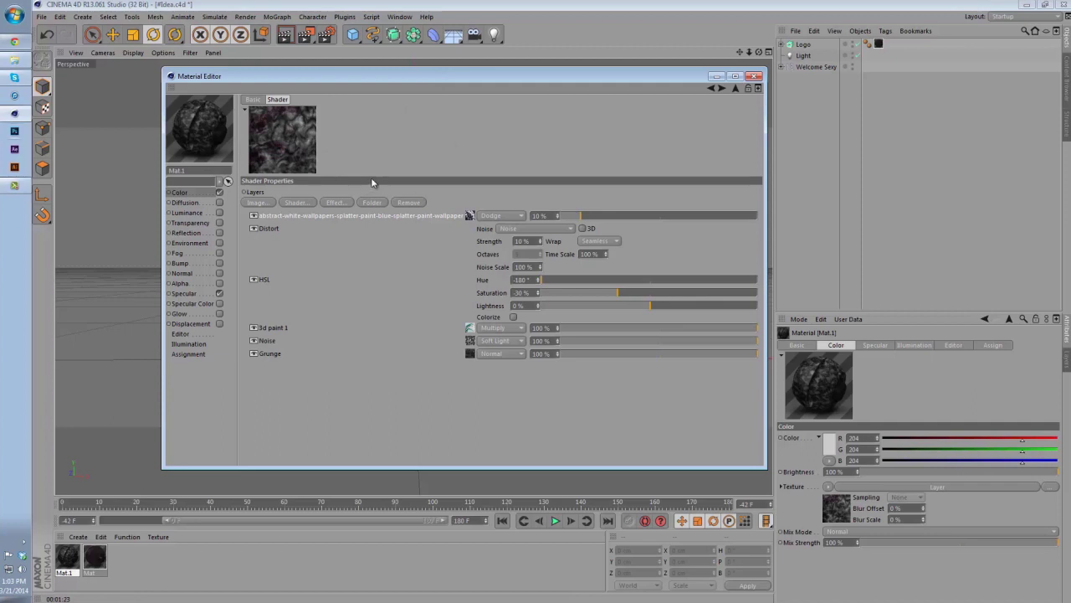
Step: Copy the Color channel's Layer texture and paste it into the newly enabled Diffusion channel
left_click(193, 189)
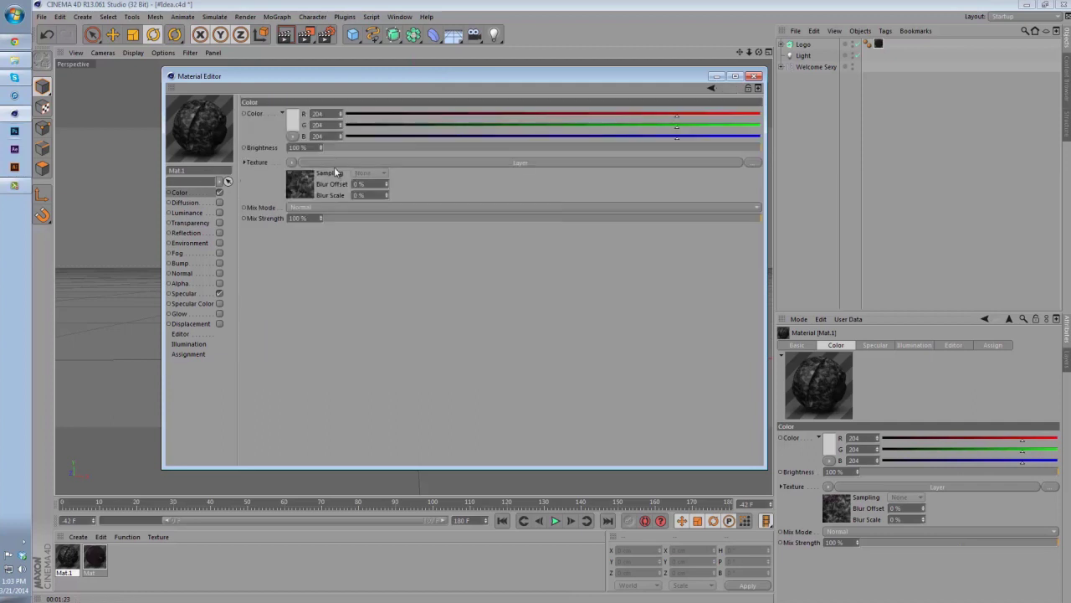
left_click(293, 164)
left_click(307, 225)
left_click(194, 202)
left_click(219, 203)
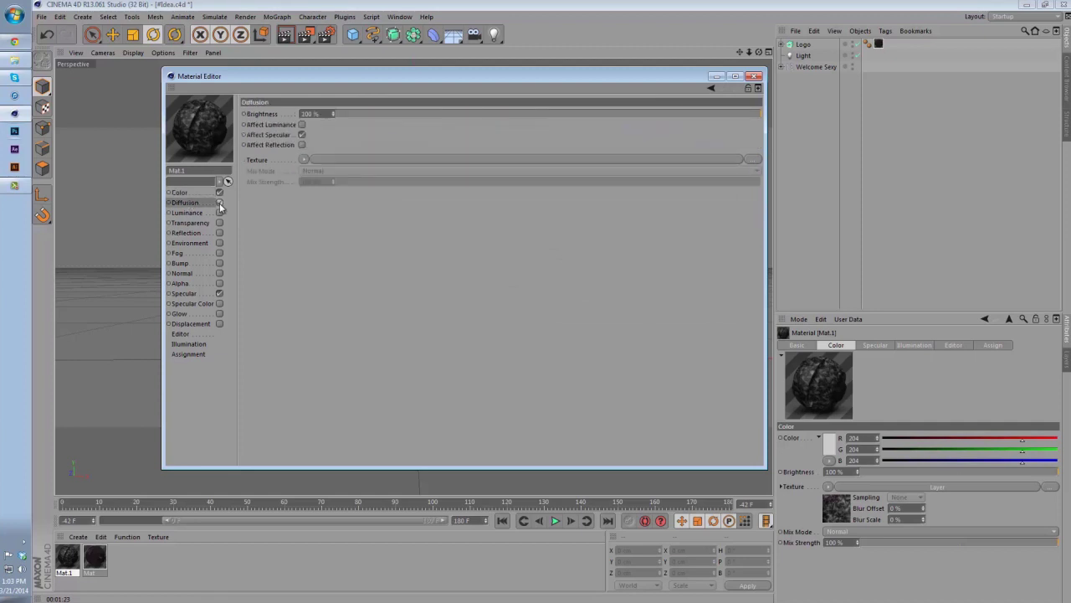
left_click(303, 160)
left_click(327, 215)
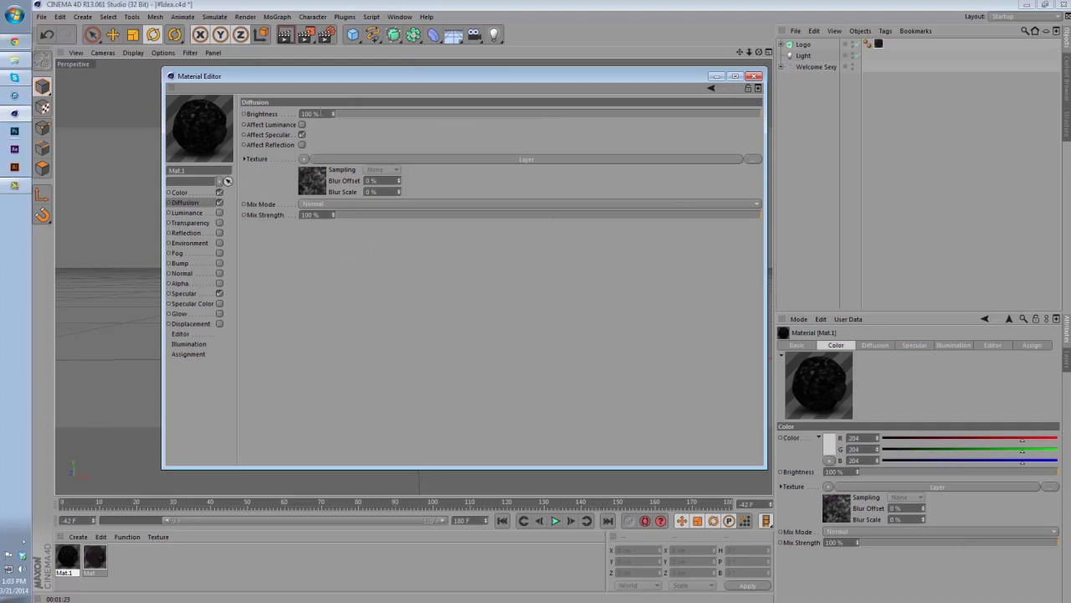
Step: Set Diffusion brightness to 47% and mix strength to 50%
double_click(310, 113)
type("100")
key("Return")
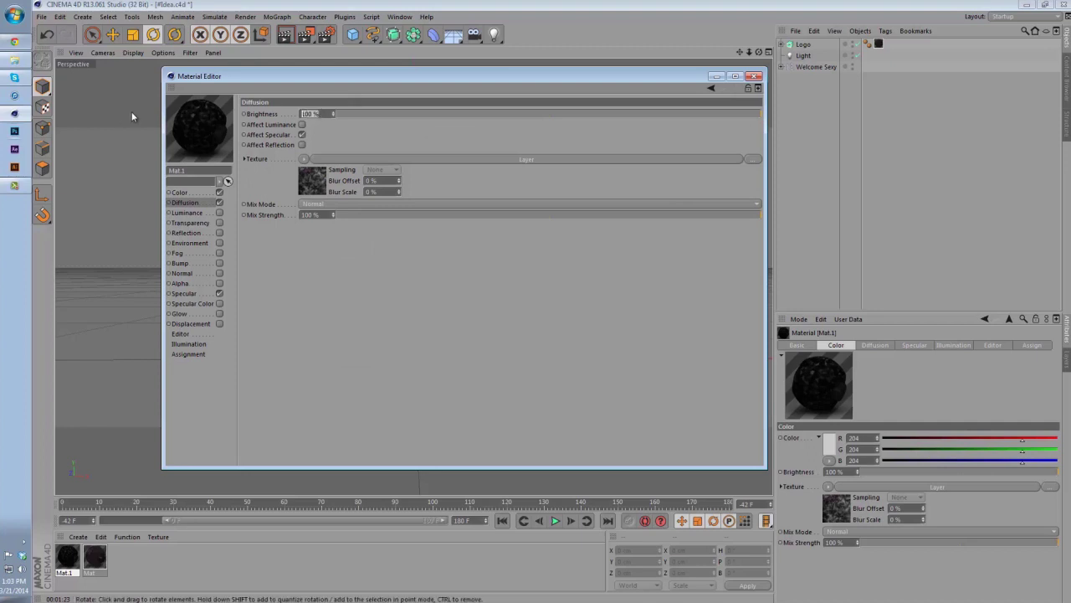
type("47")
key("Return")
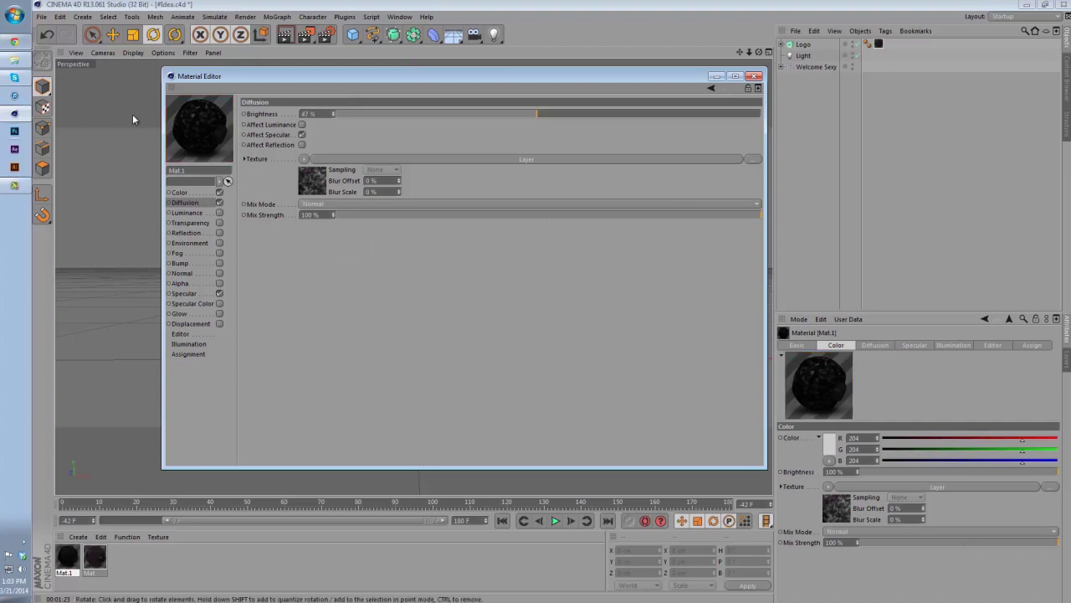
left_click(311, 215)
type("50")
key("Return")
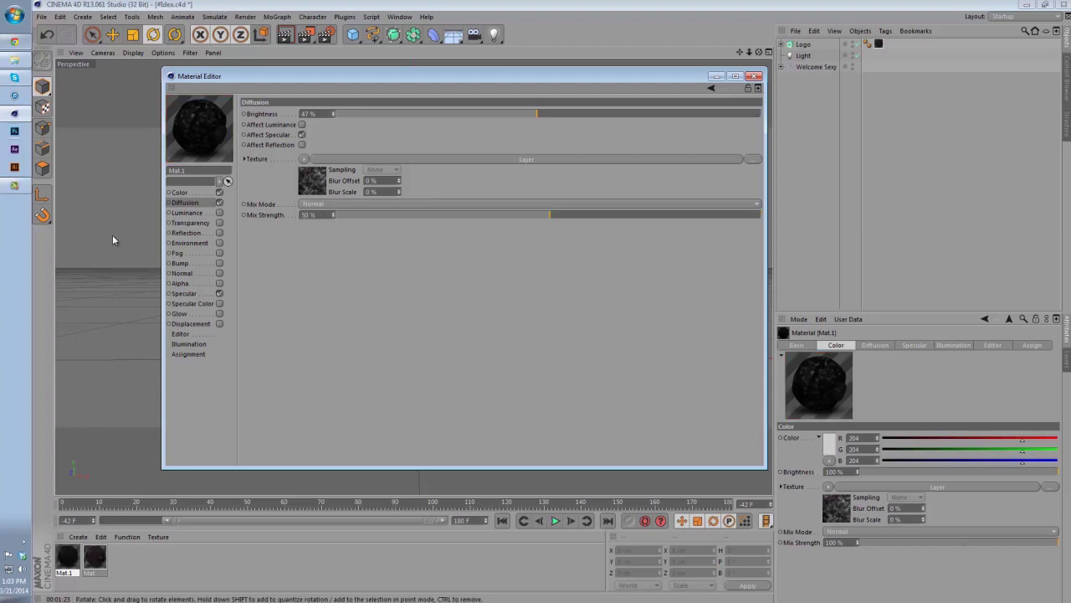
left_click(219, 212)
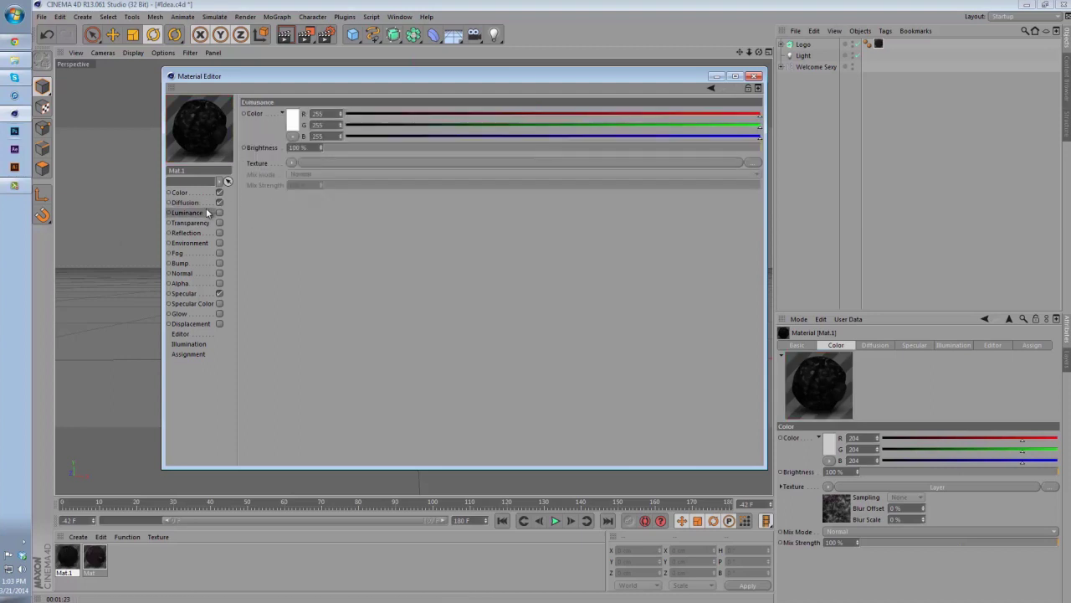
Step: Set the Luminance channel's brightness to 6%
left_click(291, 162)
left_click(392, 224)
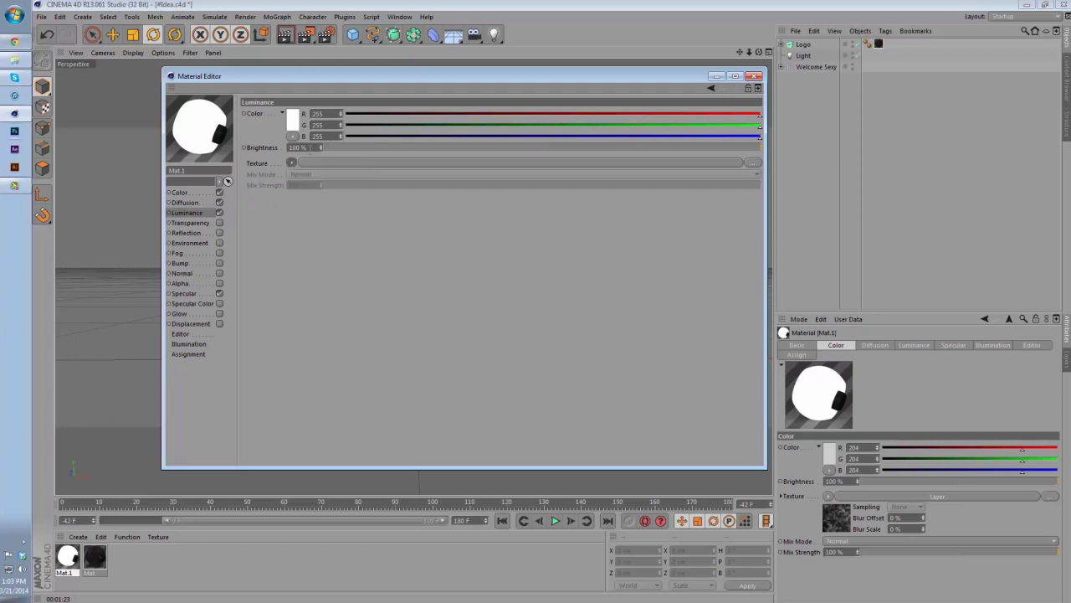
type("6")
key("Return")
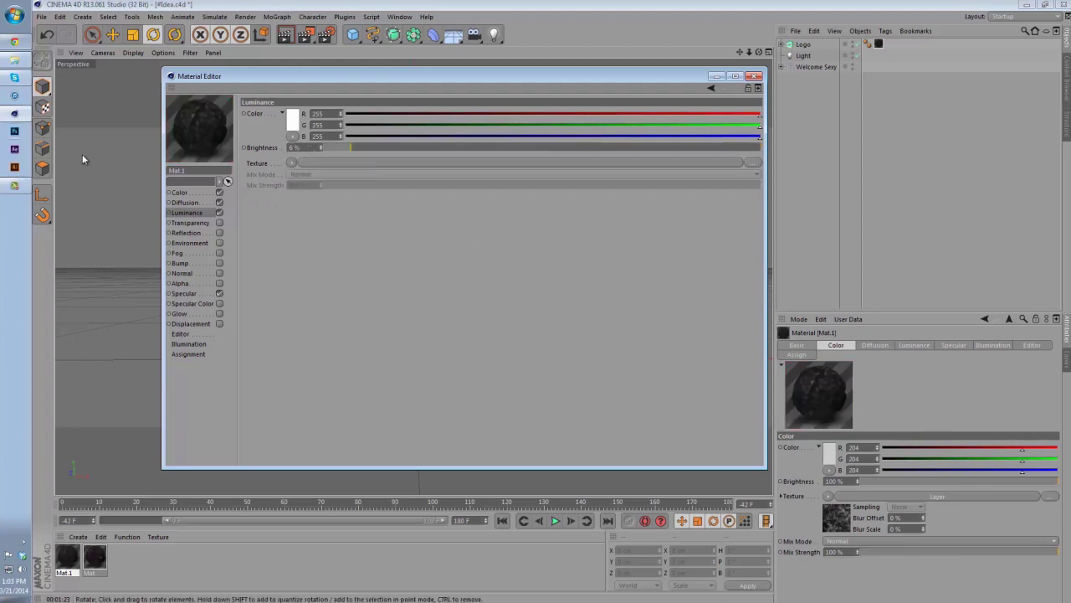
Step: Enable Reflection with a Fresnel texture at 2% brightness and 18% mix strength
left_click(186, 233)
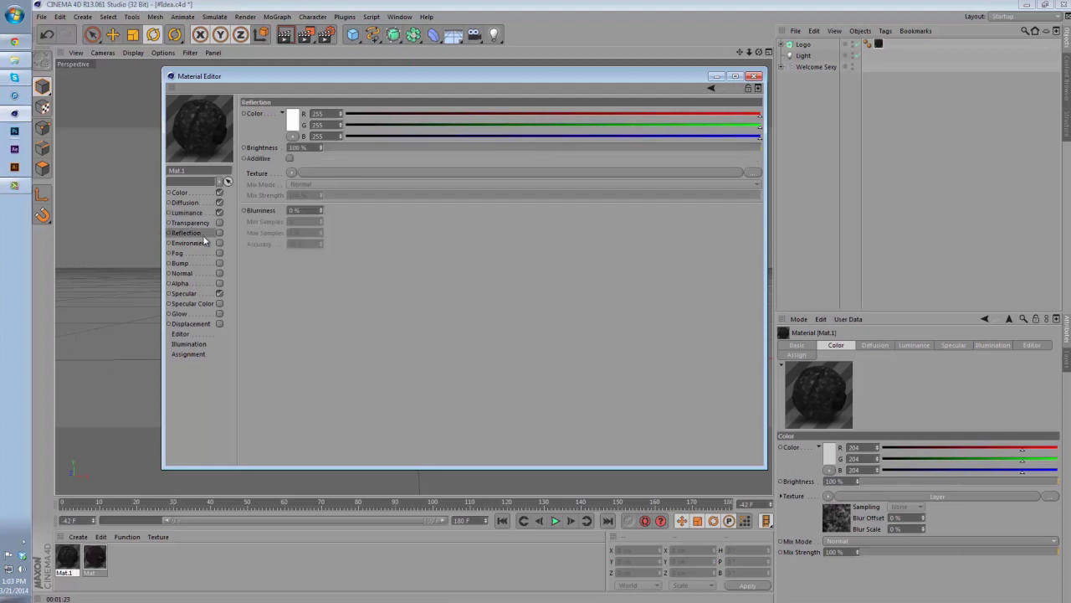
left_click(219, 232)
left_click(292, 173)
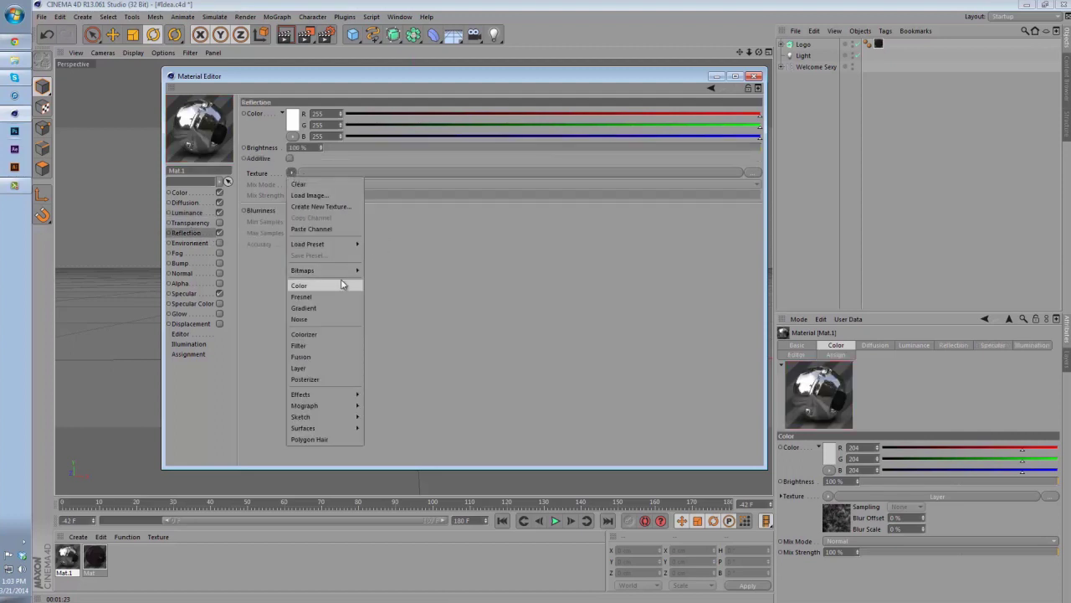
left_click(319, 297)
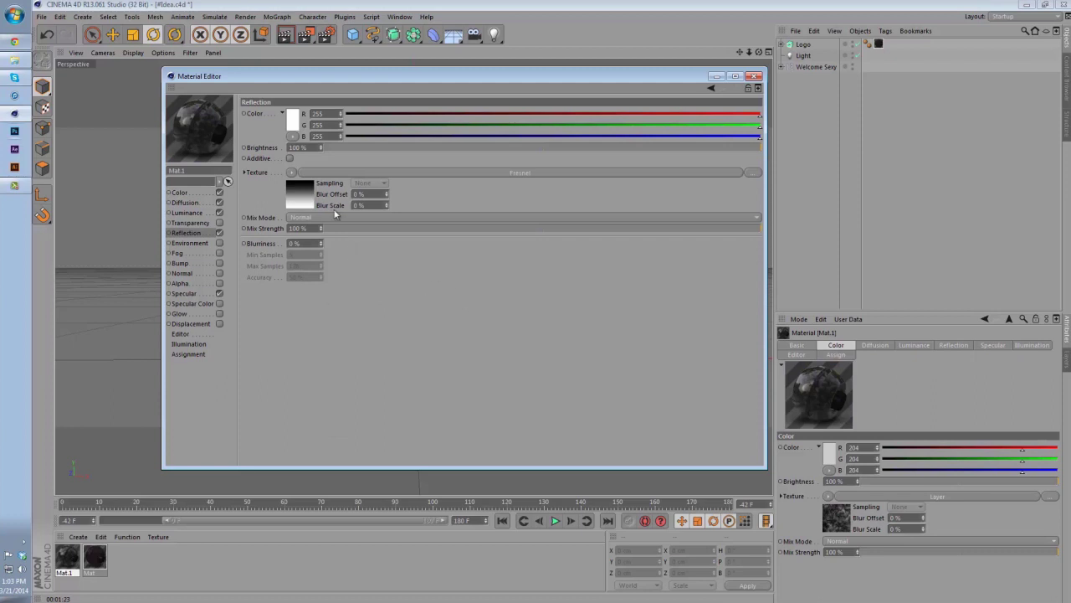
left_click(303, 147)
type("1")
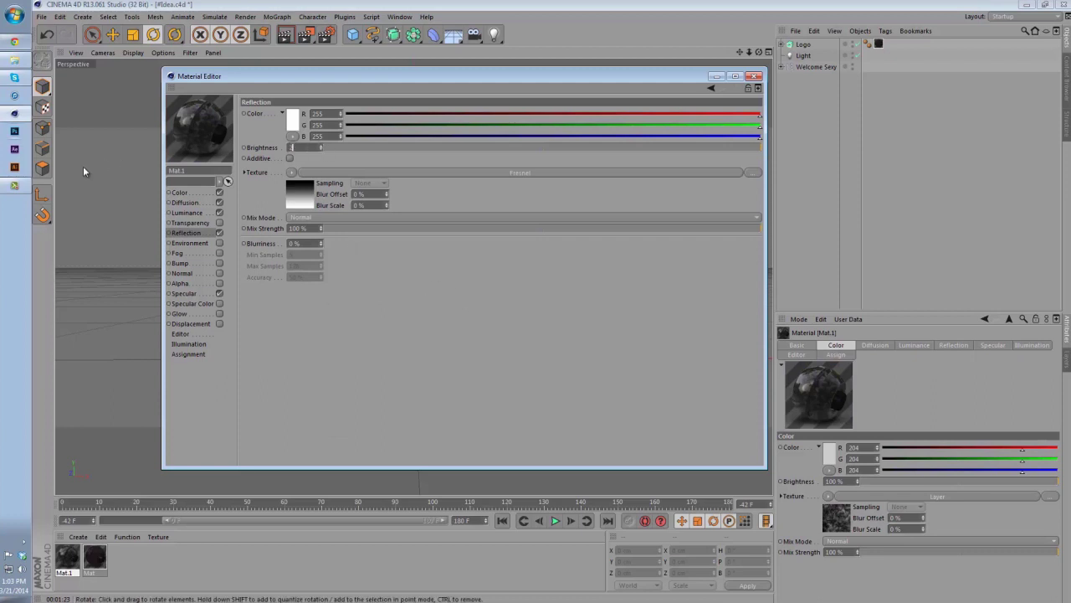
key("Tab")
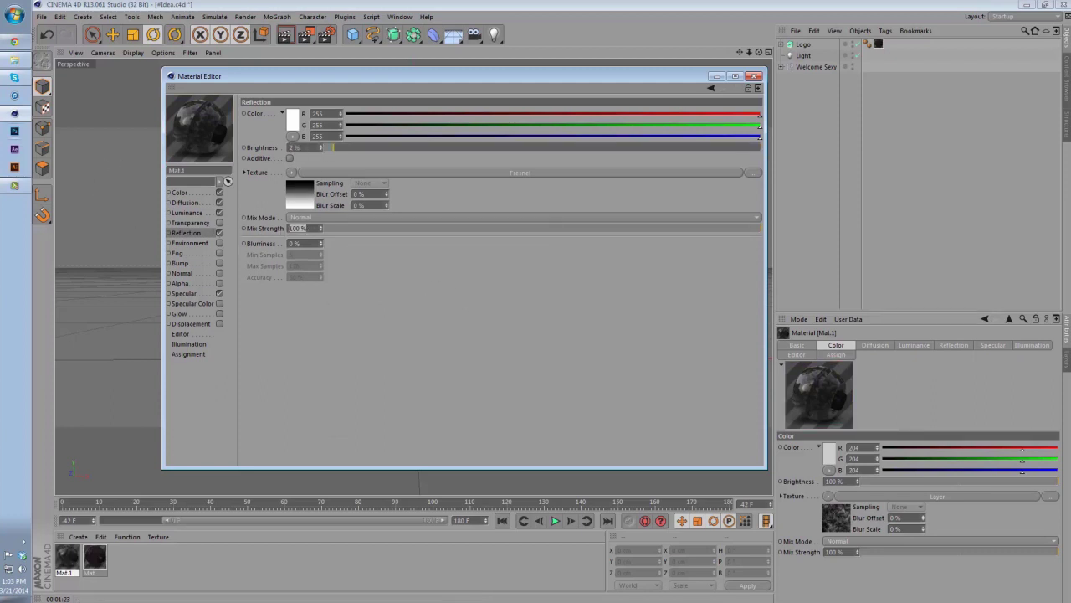
type("18")
key("Return")
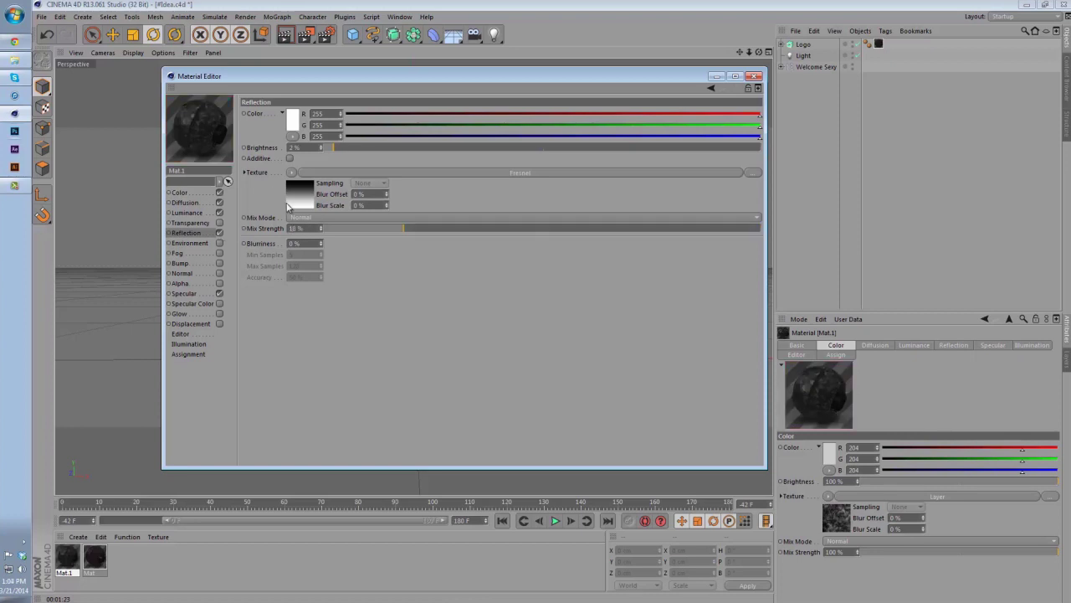
left_click(196, 263)
Step: Enable Bump with the pasted Layer texture at 45% strength
left_click(220, 263)
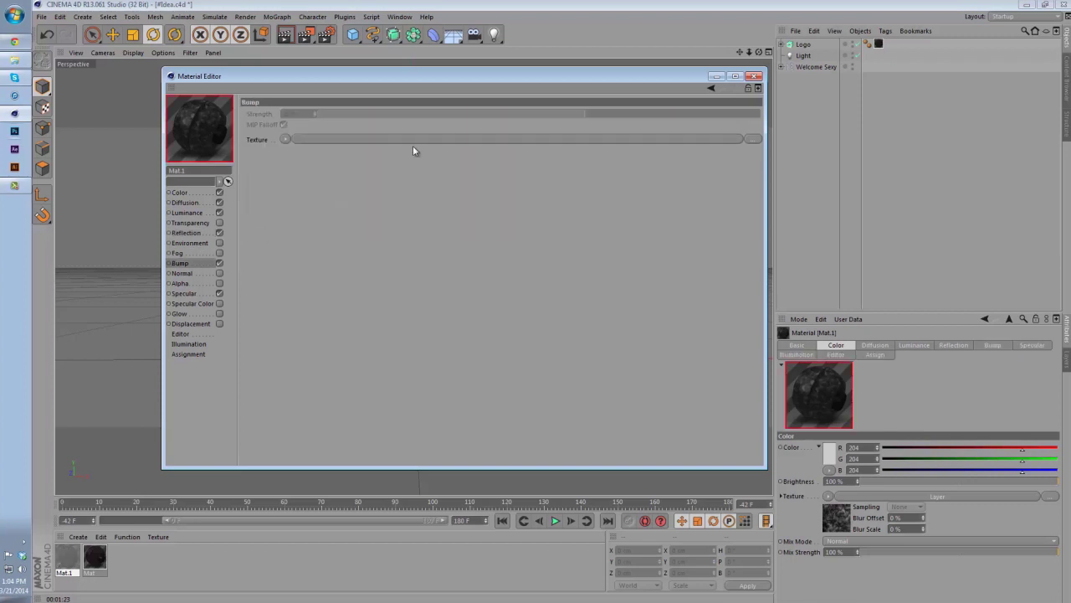
left_click(285, 139)
left_click(305, 195)
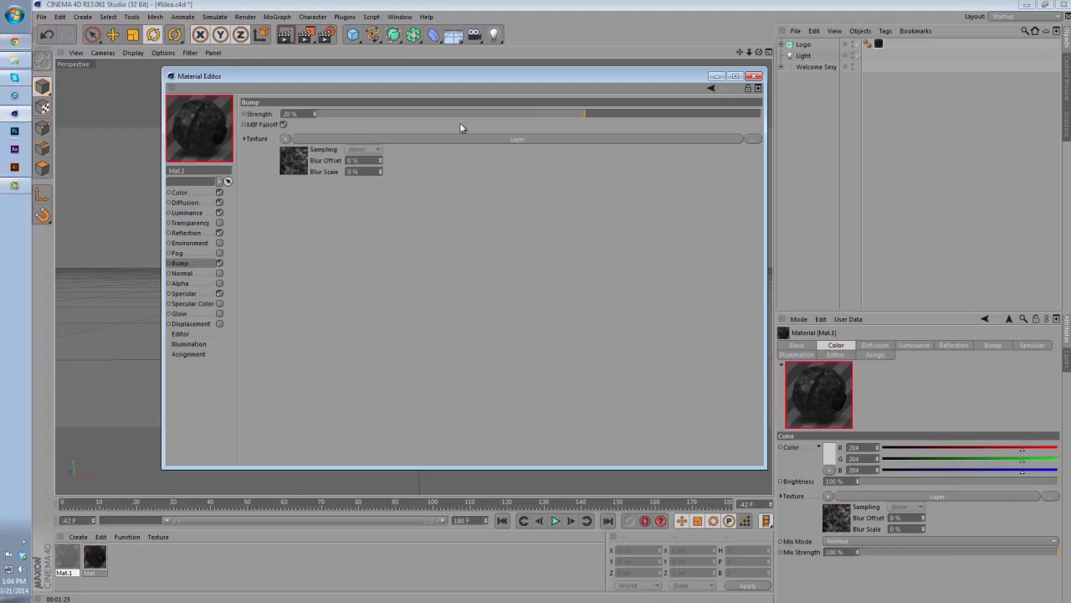
type("45")
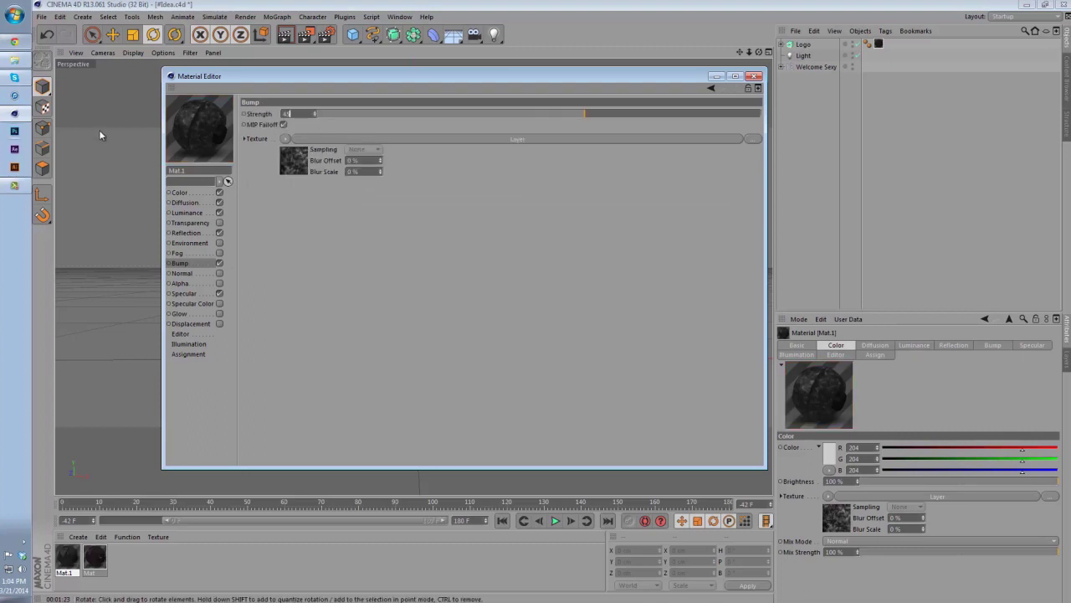
key("Return")
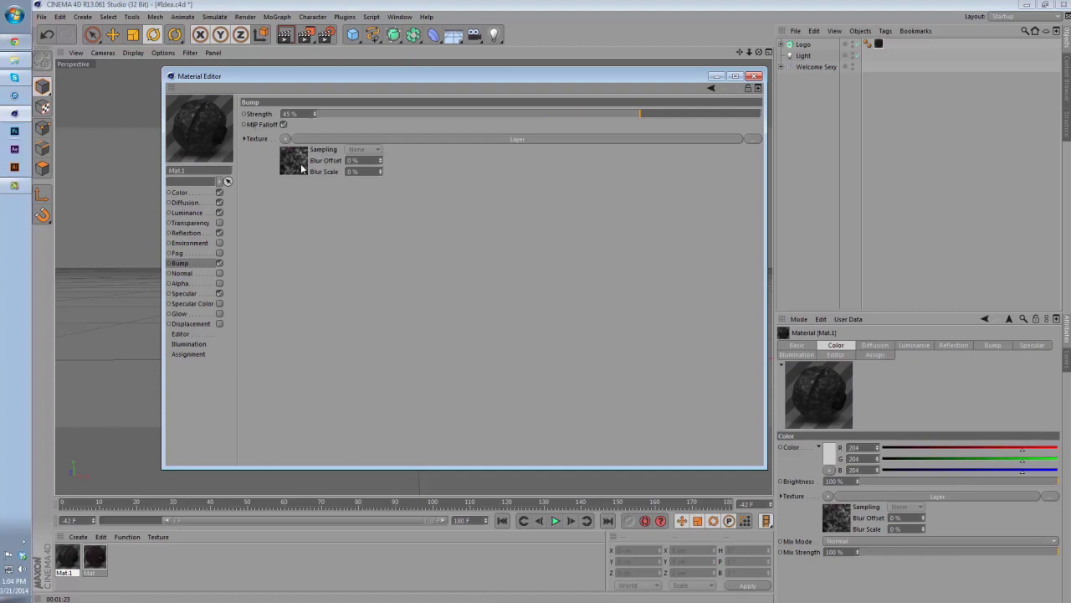
Step: Set Specular to Metal mode with 90% width and 15% height
left_click(184, 293)
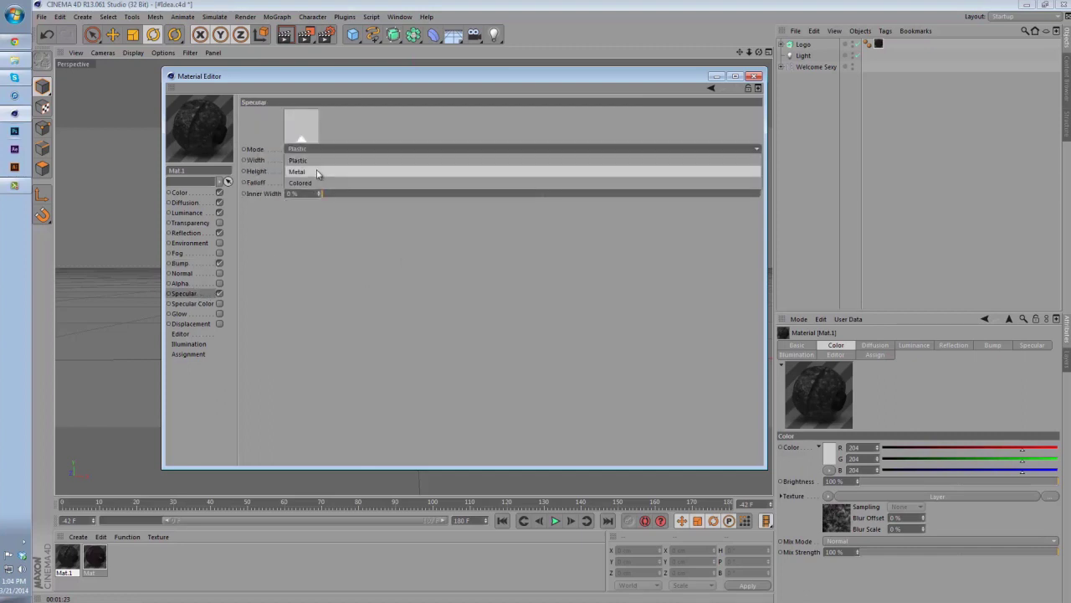
left_click(317, 171)
left_click_drag(555, 159, 720, 168)
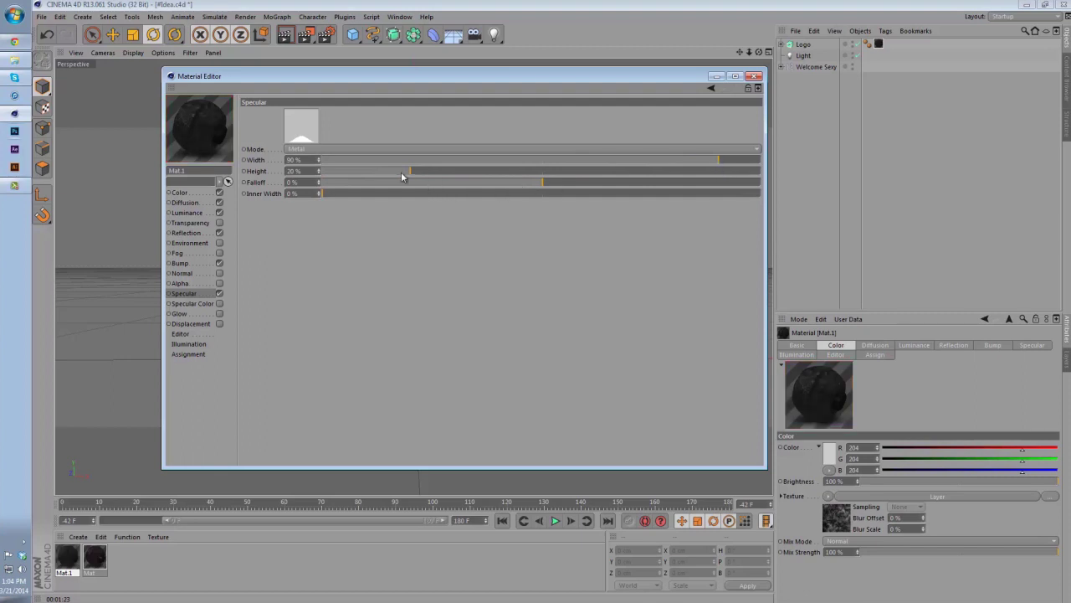
left_click_drag(402, 177, 388, 173)
Step: Enable Specular Color and set it to a fully saturated red
left_click(185, 304)
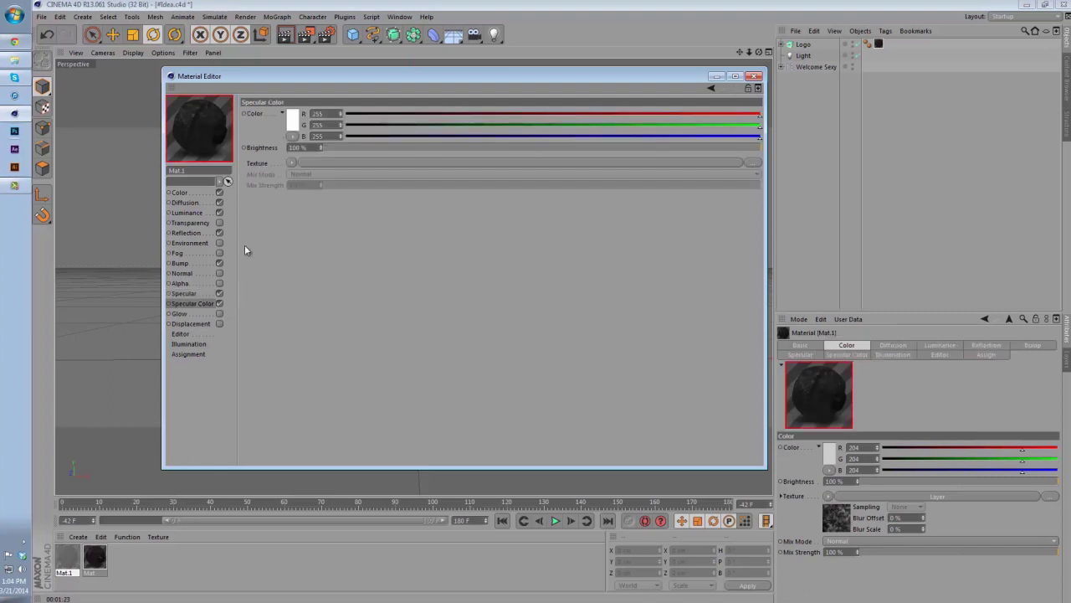
left_click(293, 120)
left_click(298, 107)
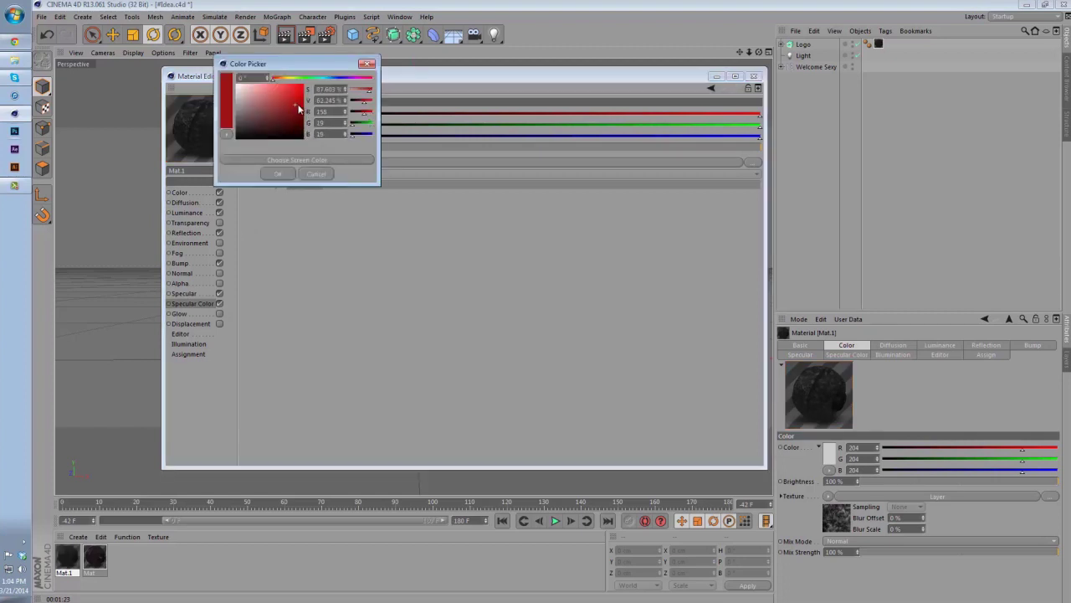
left_click_drag(298, 106, 329, 109)
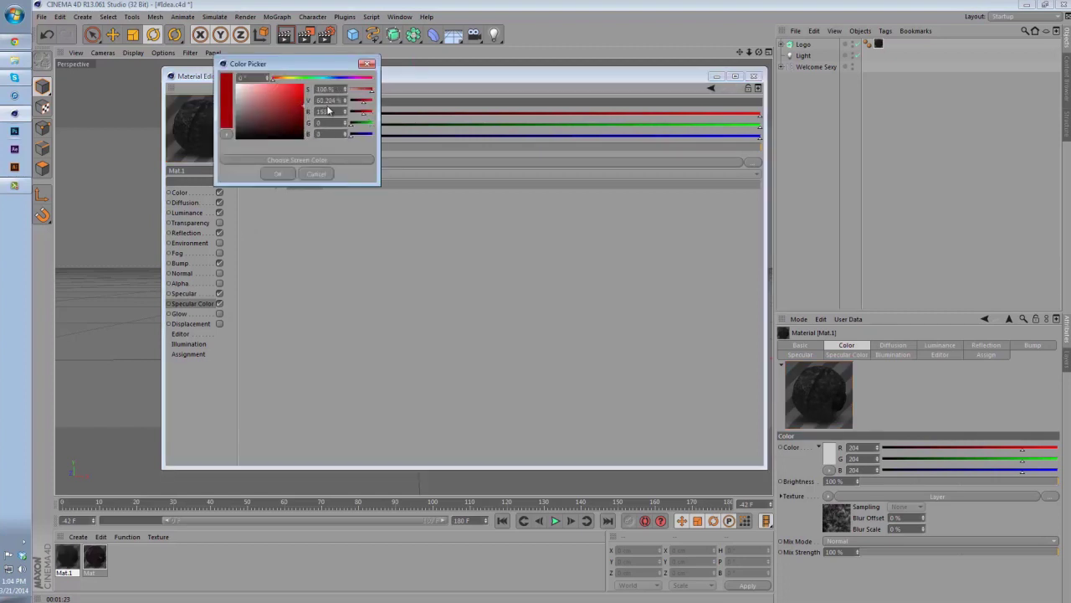
left_click(271, 175)
left_click(217, 314)
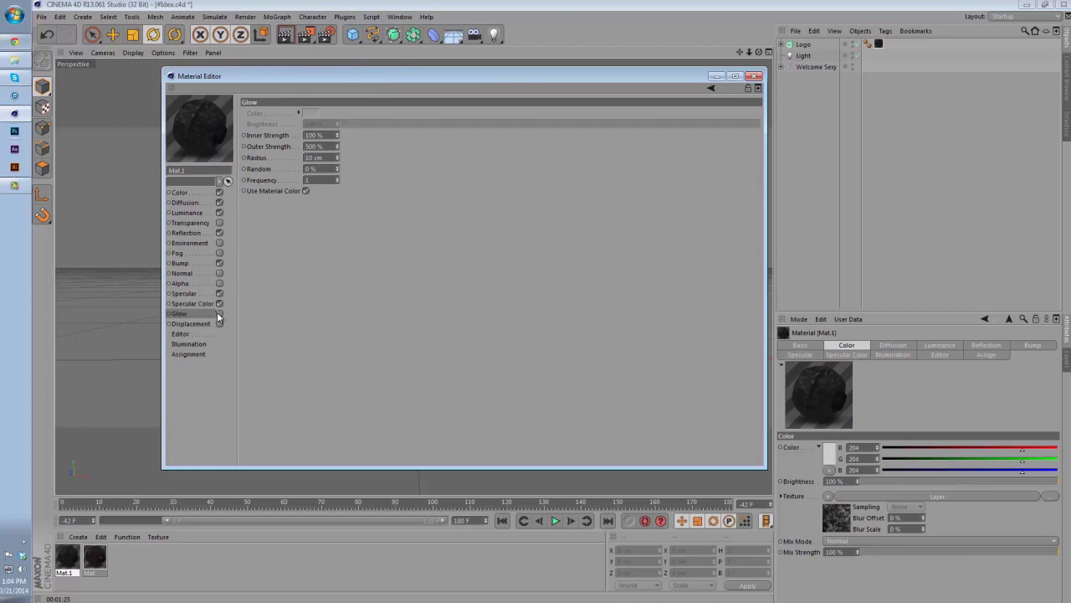
Step: Enable Glow at 20% inner and 15% outer strength with its own dark red colour
left_click(217, 314)
left_click(314, 135)
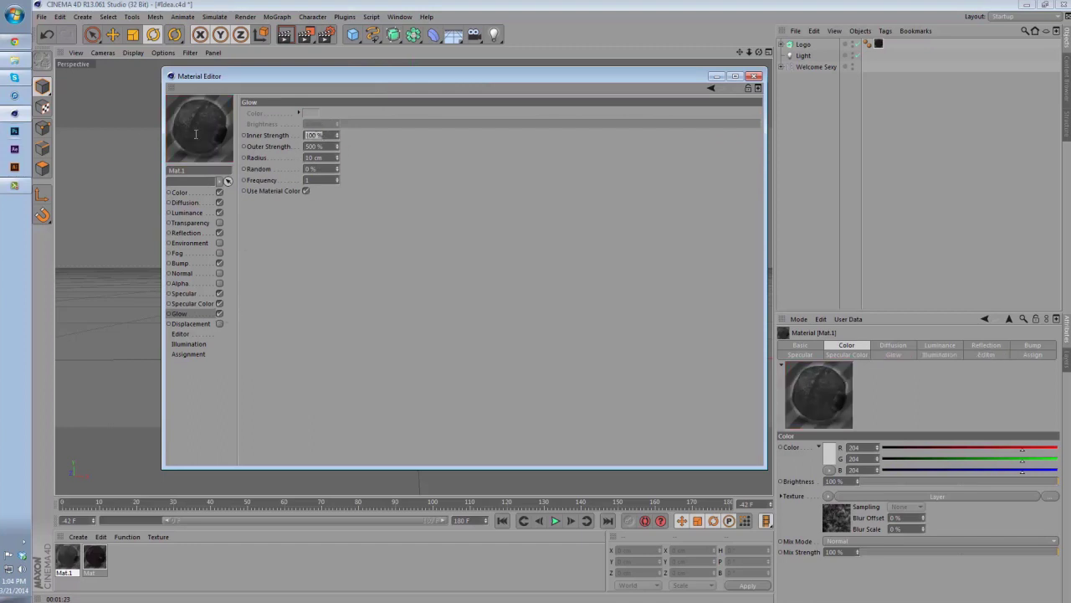
type("20")
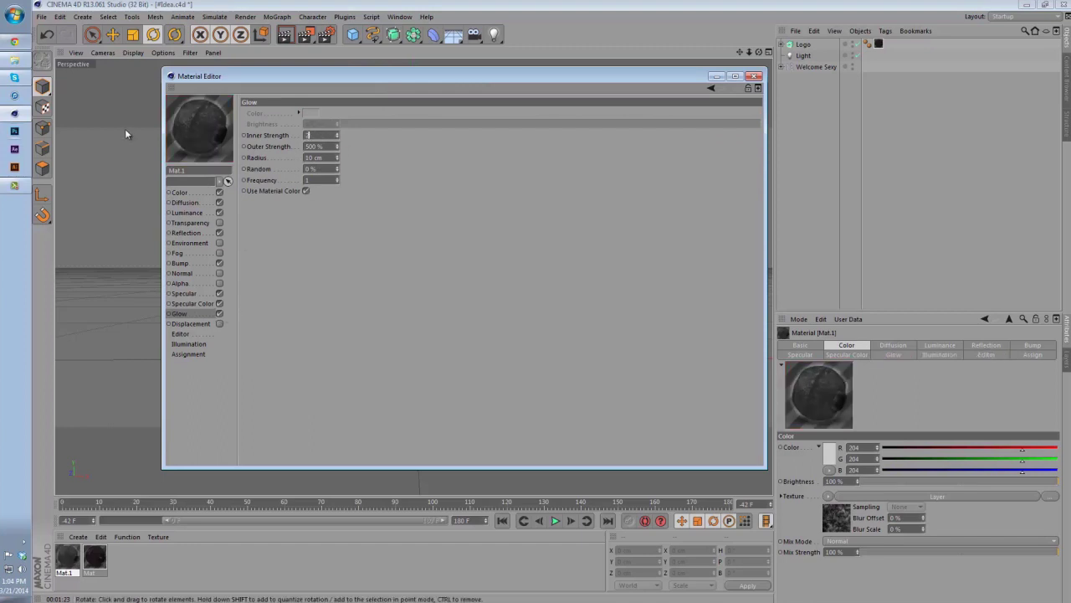
key("Return")
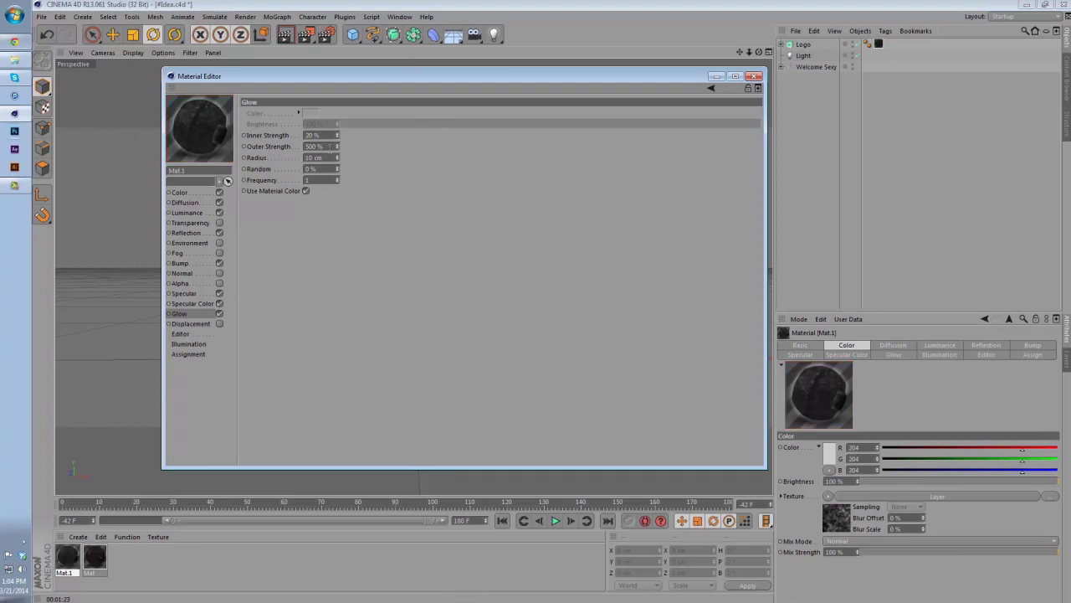
left_click(313, 146)
type("15")
key("Return")
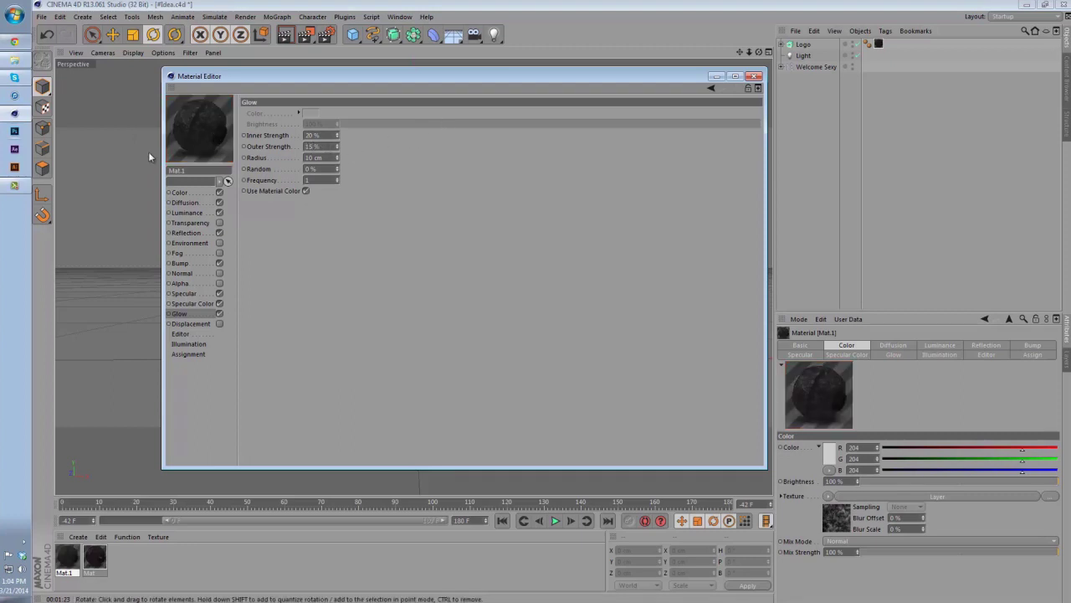
left_click(305, 191)
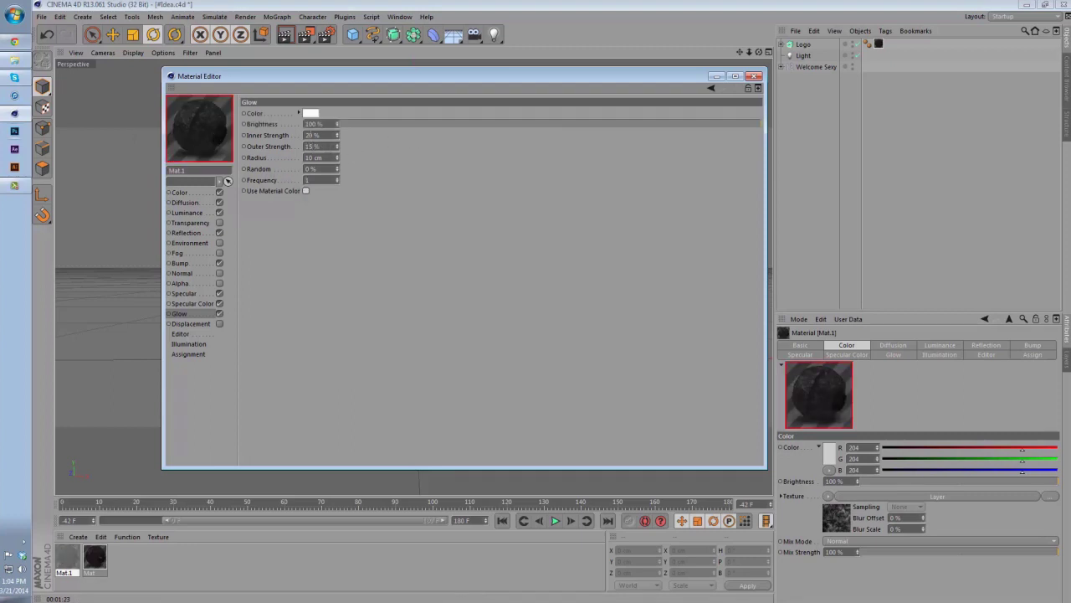
left_click(311, 114)
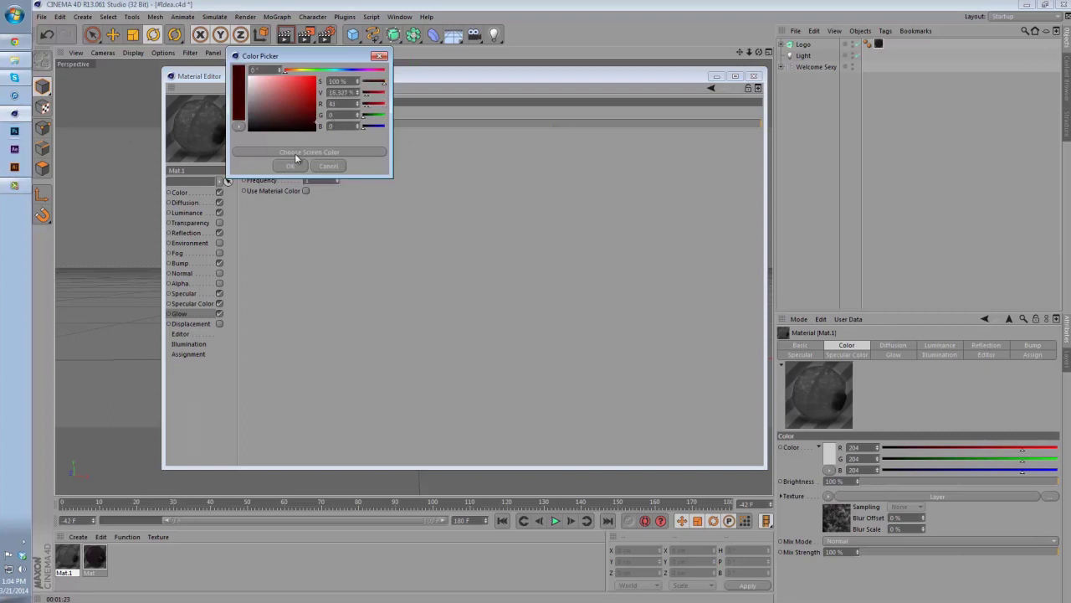
left_click(292, 166)
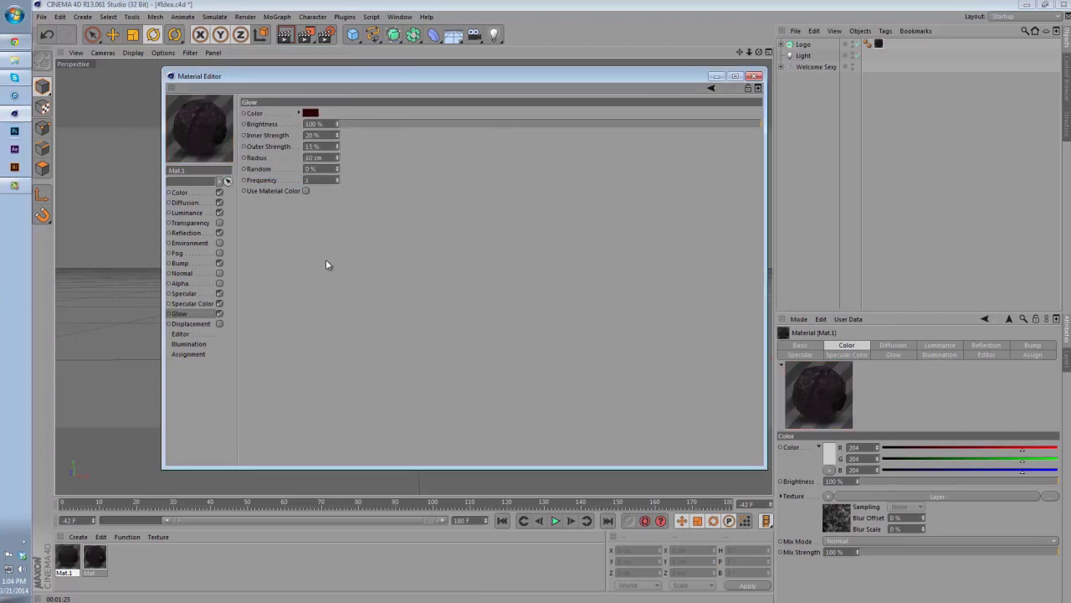
Step: Enable Displacement with a Layer shader texture and Sub-Polygon Displacement
left_click(220, 324)
left_click(281, 151)
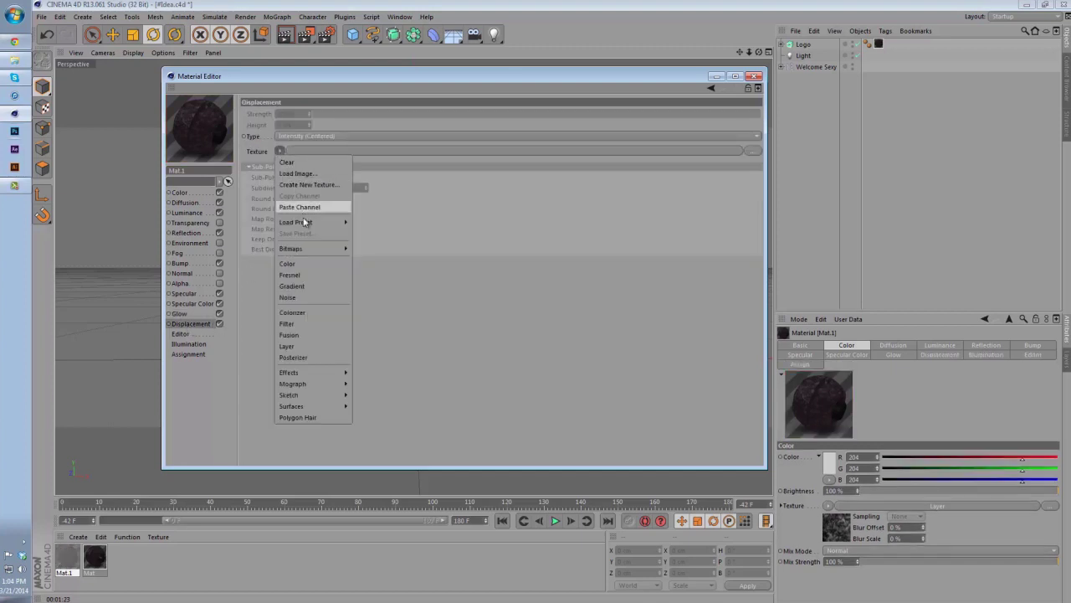
left_click(311, 206)
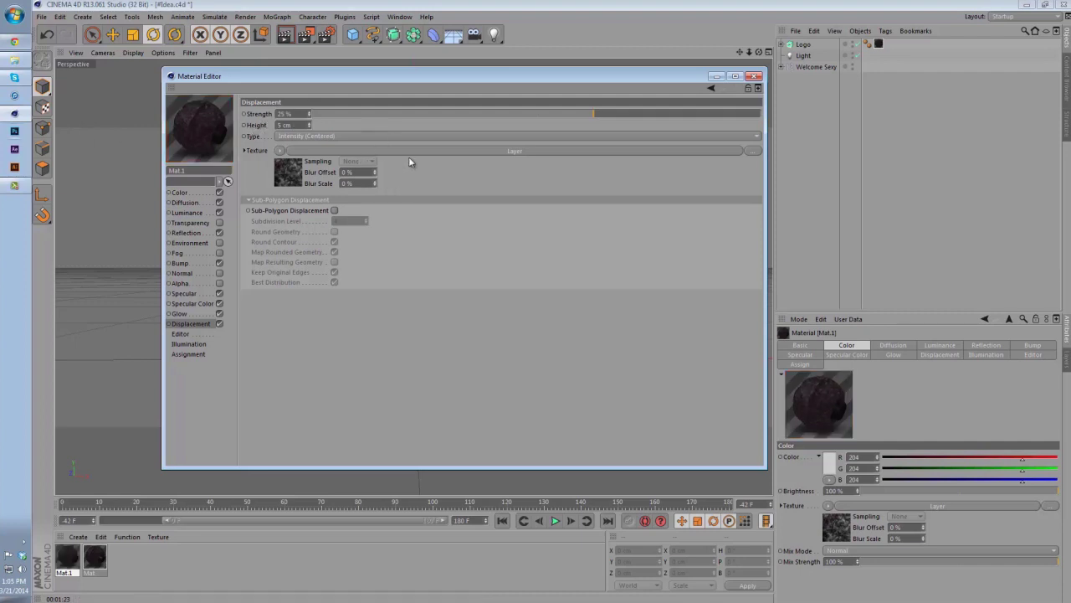
left_click(334, 211)
Step: Close the material editor, delete the Logo's old texture tag, and apply Mat.1 to the Logo
left_click(754, 76)
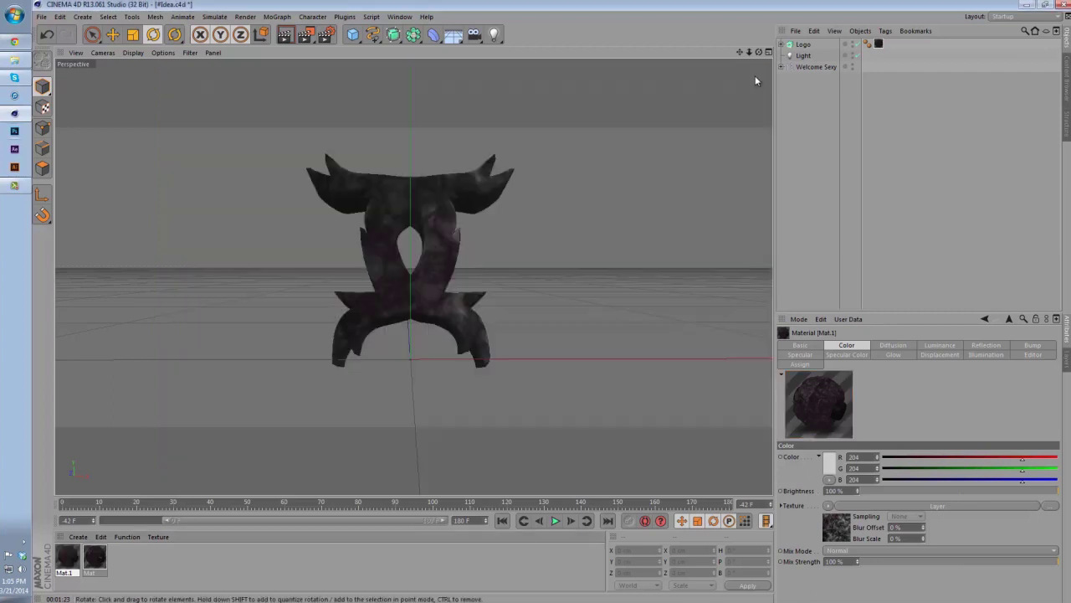
left_click(876, 44)
key("Delete")
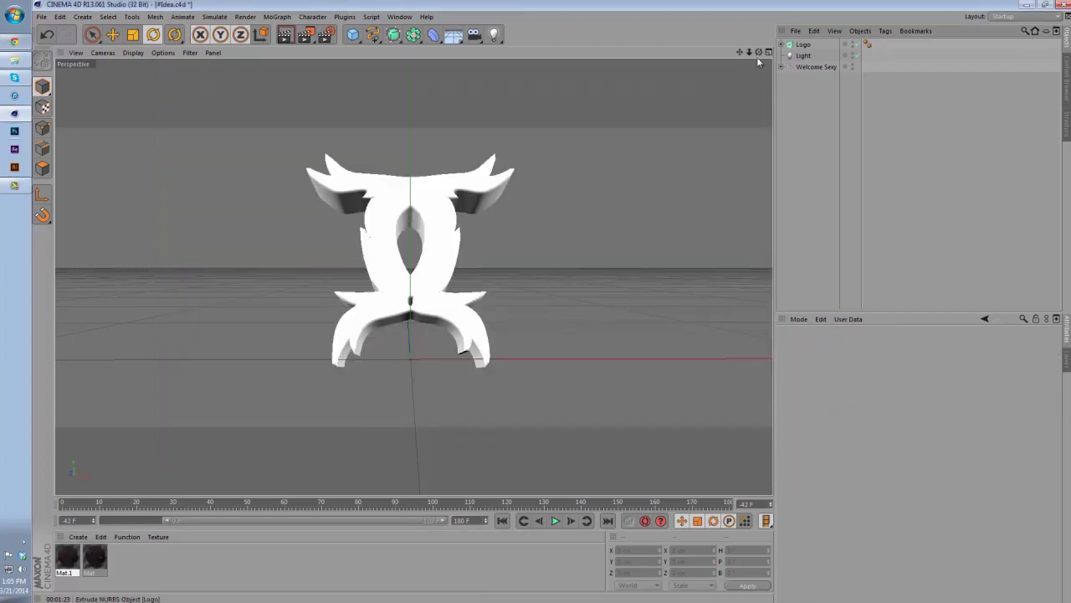
left_click_drag(69, 558, 815, 47)
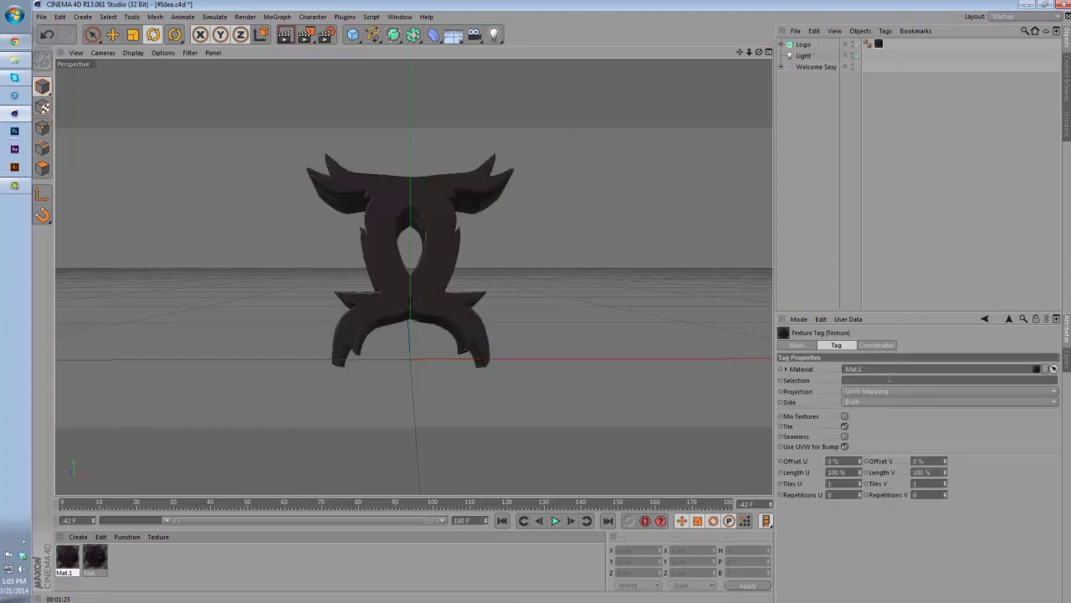
Step: Set the Mat.1 tag to Cubic projection, 5 by 5 seamless tiles, and render the view
left_click(894, 392)
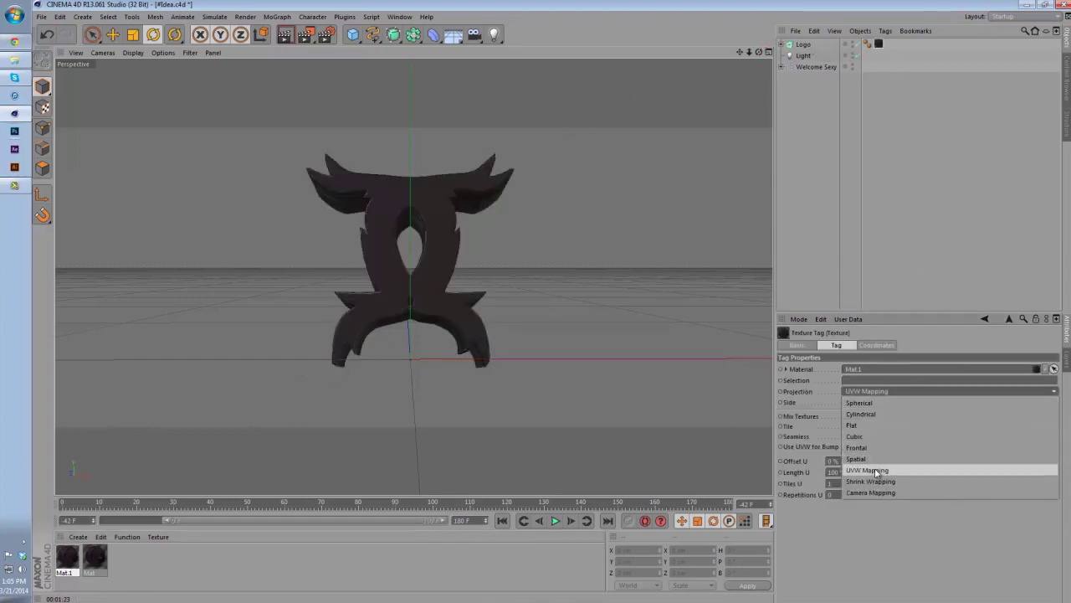
left_click(876, 436)
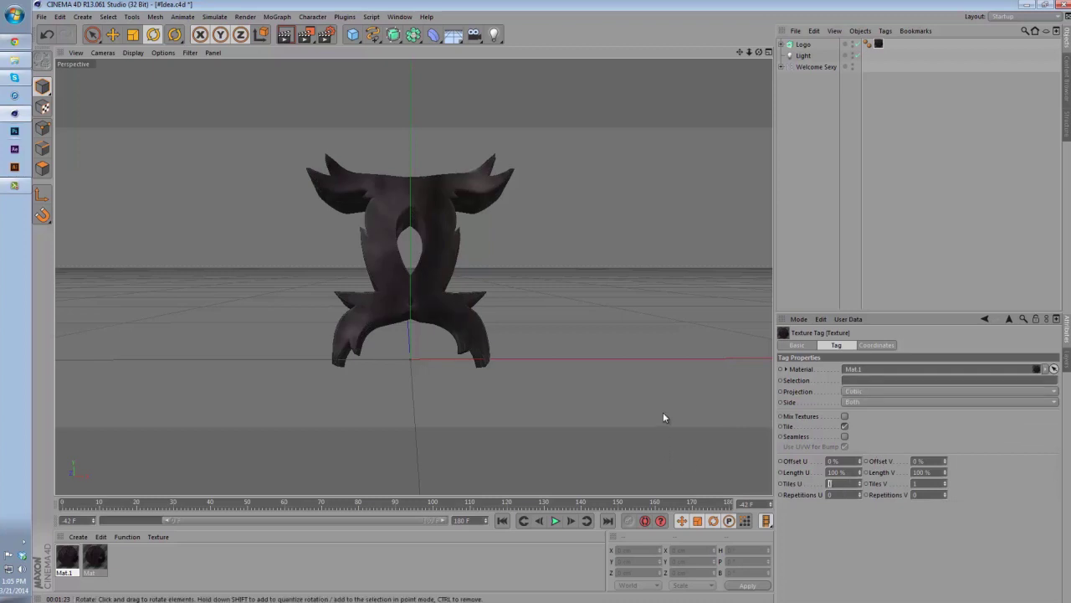
type("5")
key("Return")
left_click(927, 483)
type("5")
key("Return")
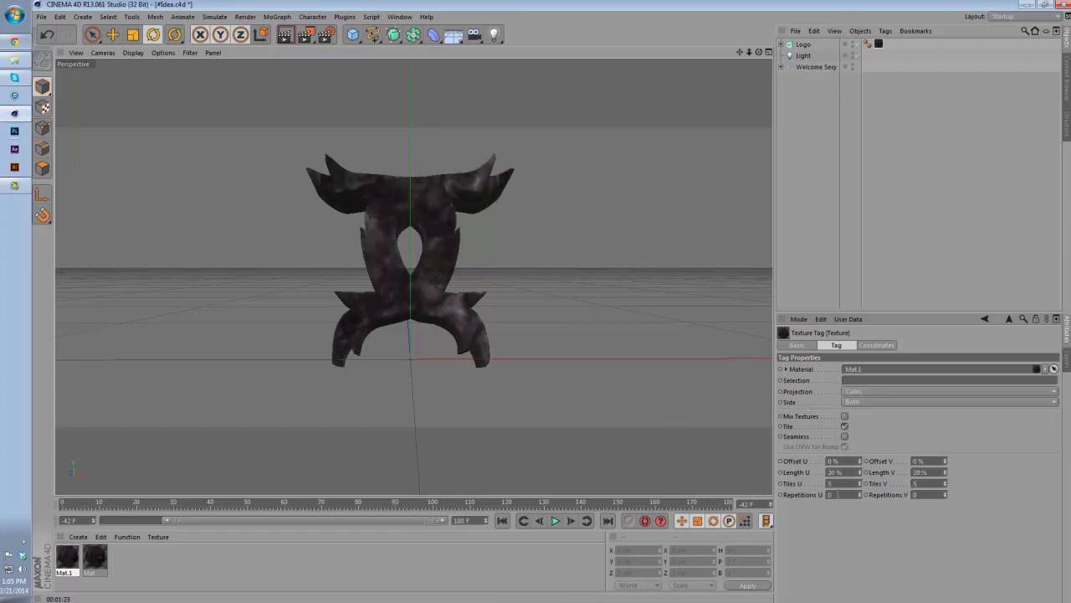
left_click(845, 436)
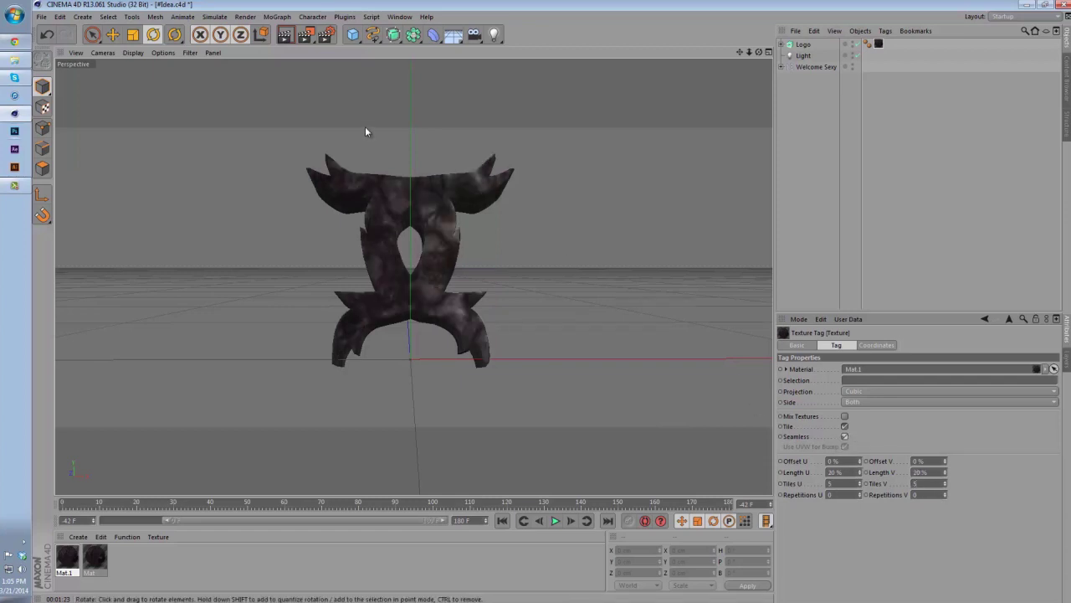
left_click(285, 34)
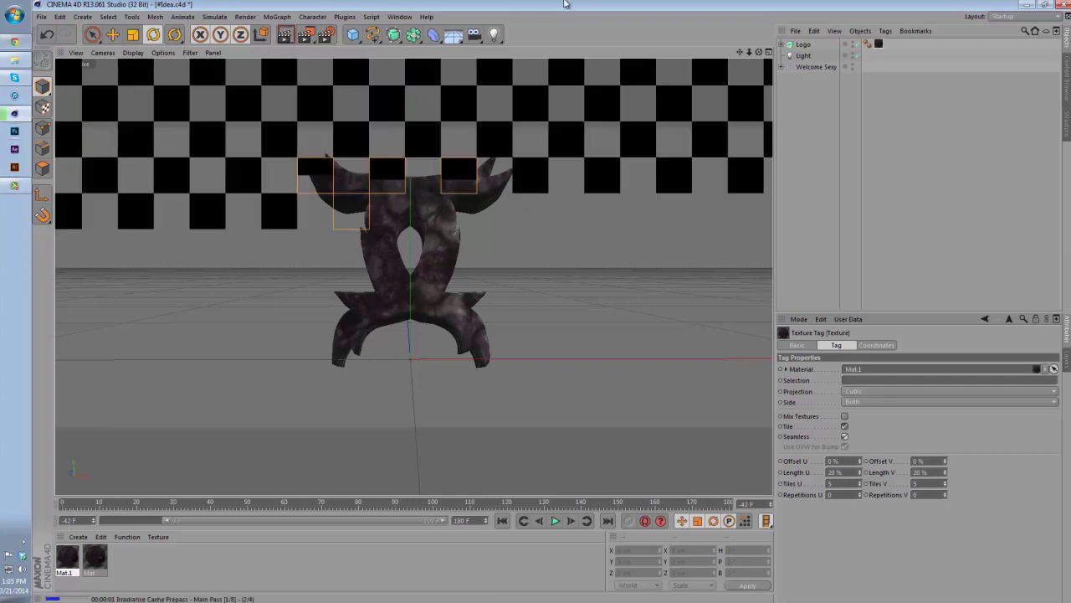